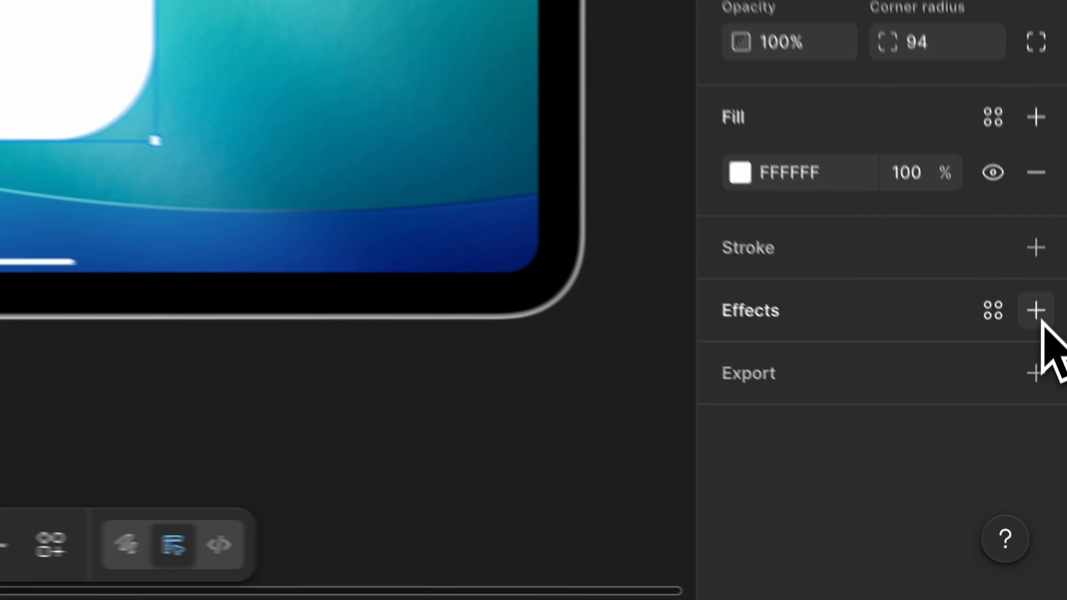
Change the rectangle's effect from Drop shadow to Glass and move it up over the clock
click(1053, 468)
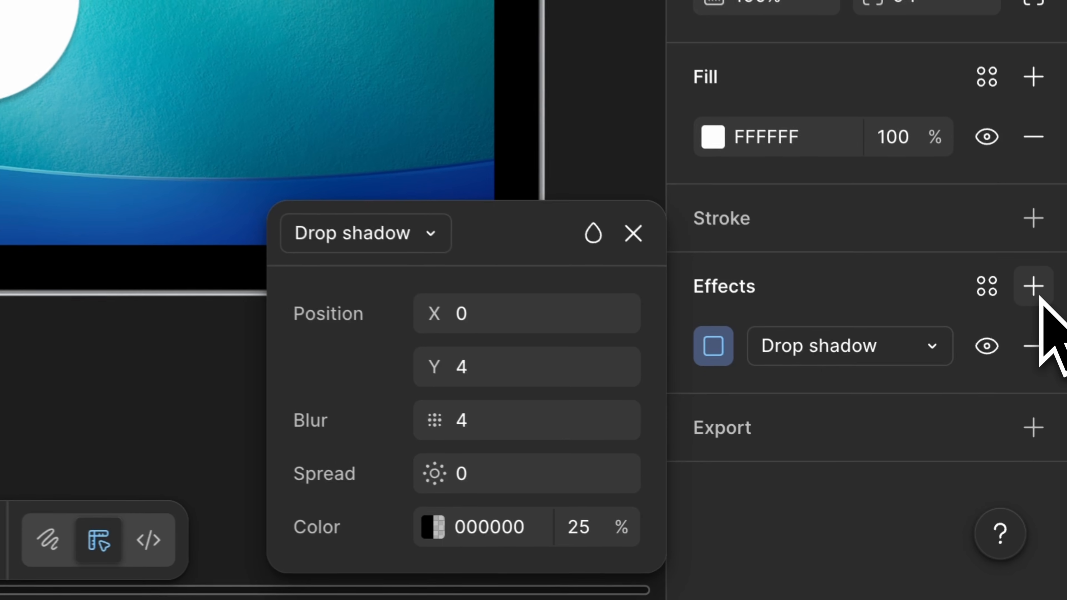
click(412, 223)
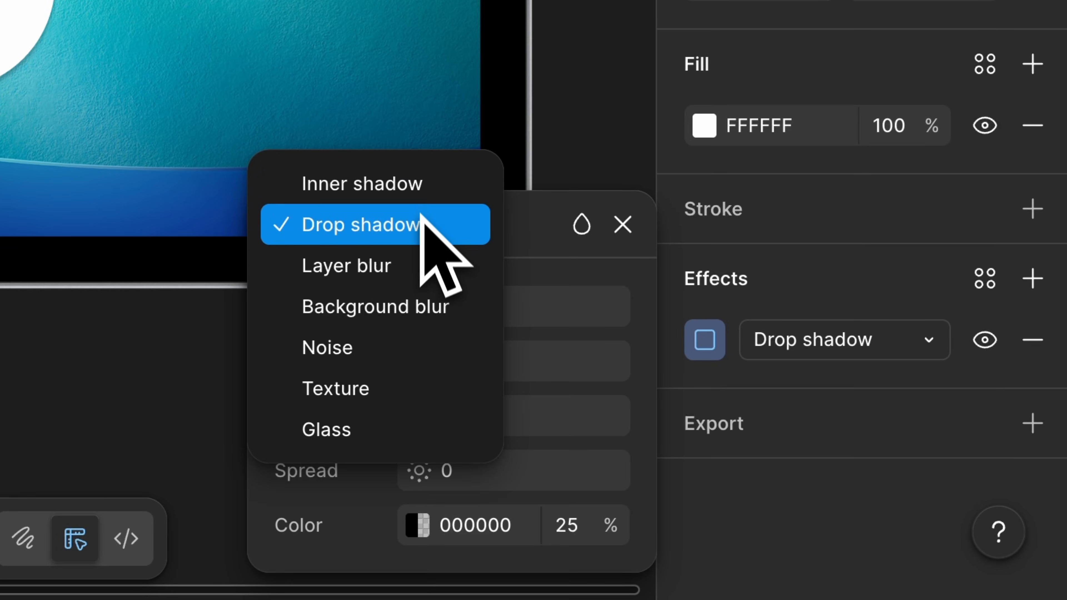
click(392, 429)
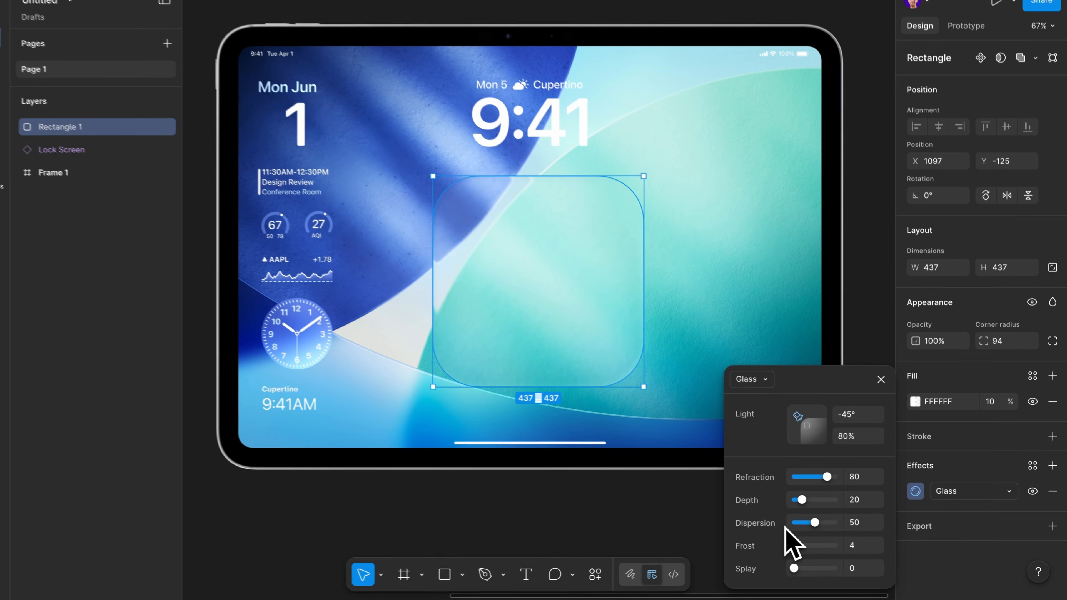
drag(555, 330, 558, 225)
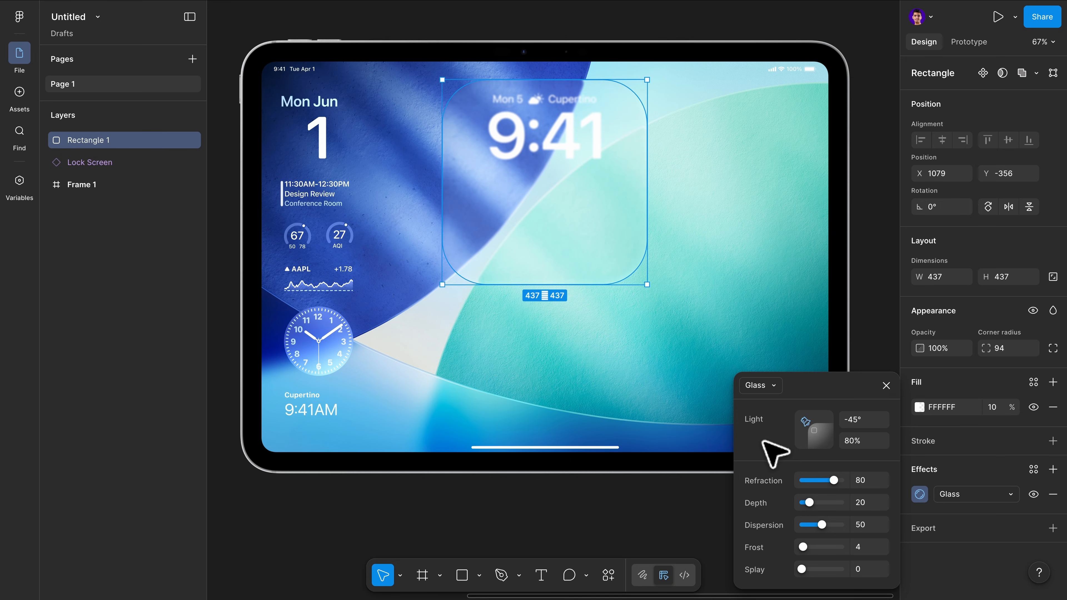
Set the glass Frost to 10 and lower the light angle and refraction slightly
mouse_move(804, 547)
mouse_down()
mouse_move(822, 547)
mouse_move(805, 548)
mouse_move(813, 565)
mouse_up()
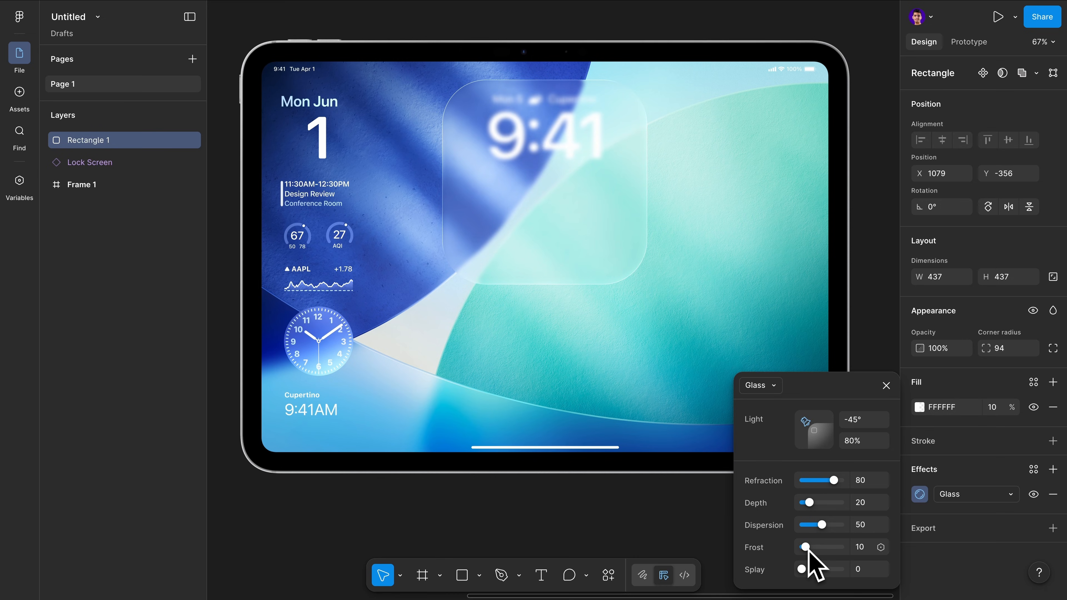
drag(820, 430, 812, 428)
drag(834, 481, 806, 481)
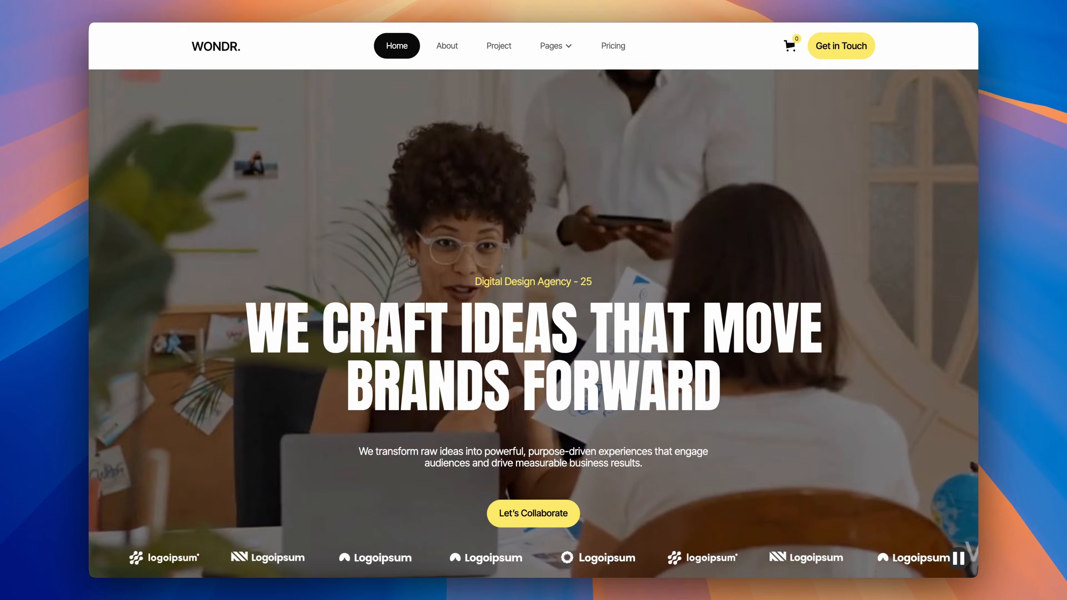
scroll(533, 301, down, 10)
scroll(533, 301, down, 10)
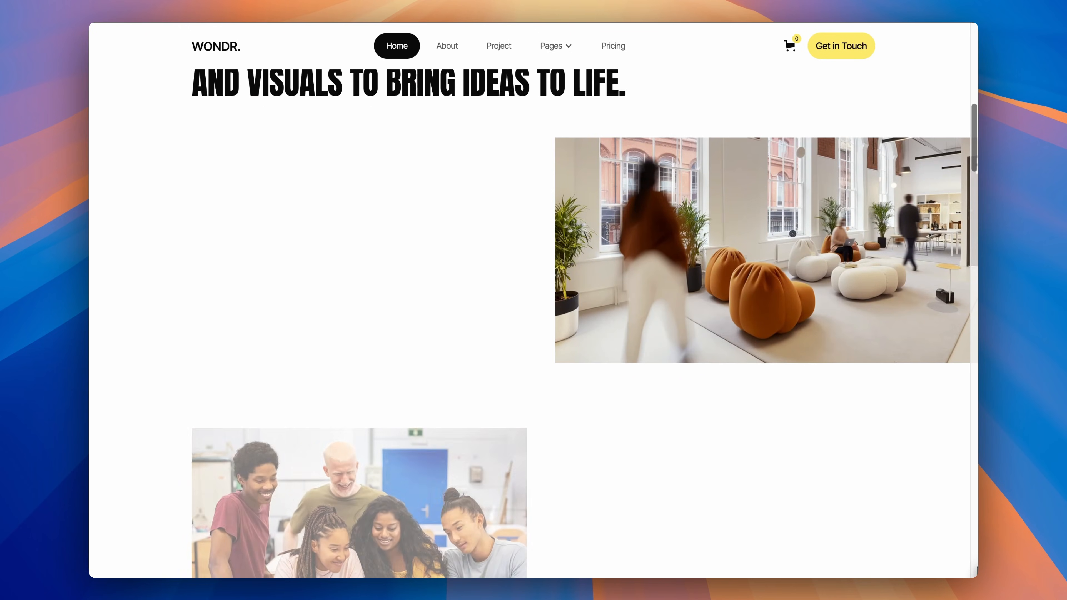
scroll(534, 301, down, 6)
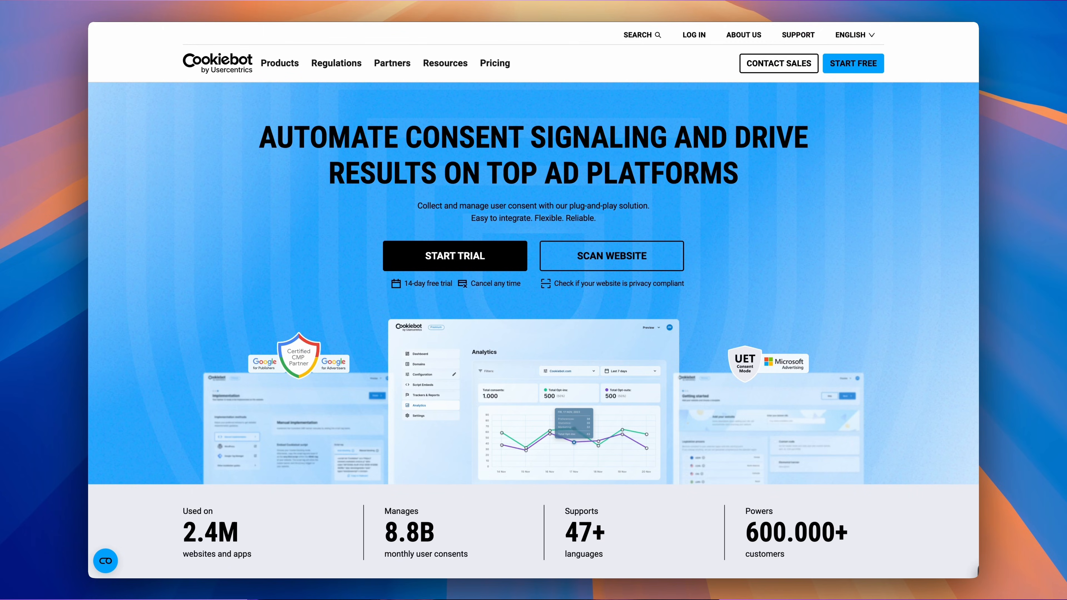
scroll(533, 301, down, 5)
scroll(533, 301, down, 7)
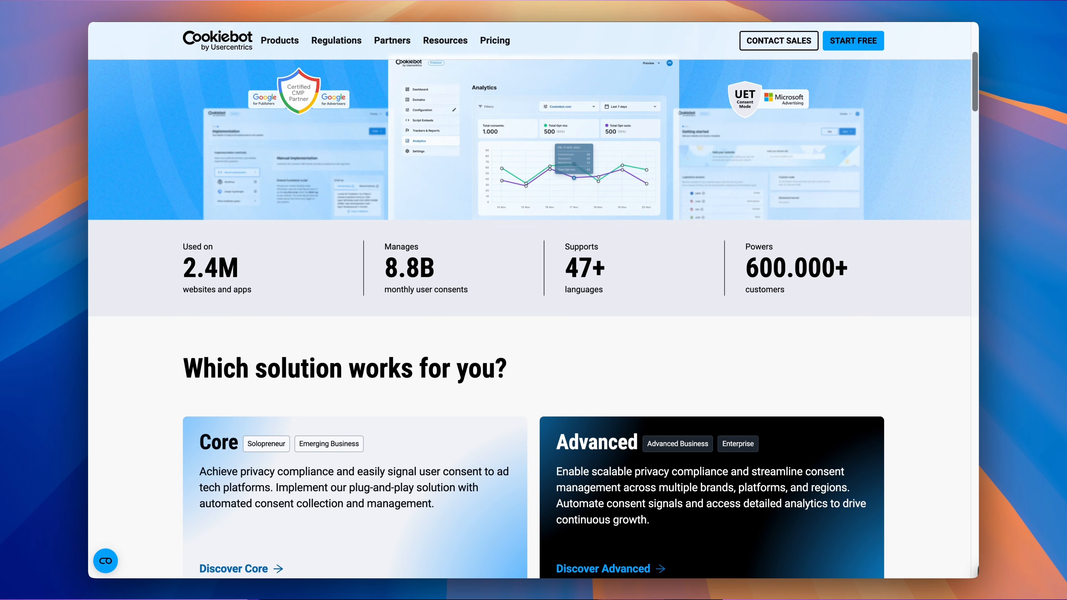
scroll(533, 301, down, 10)
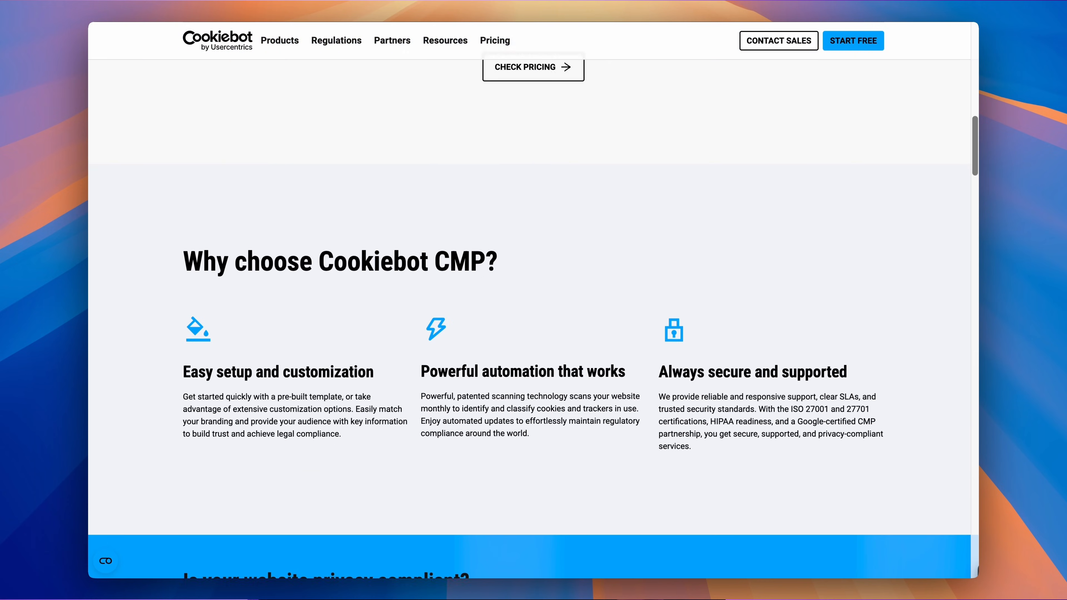
scroll(534, 301, down, 10)
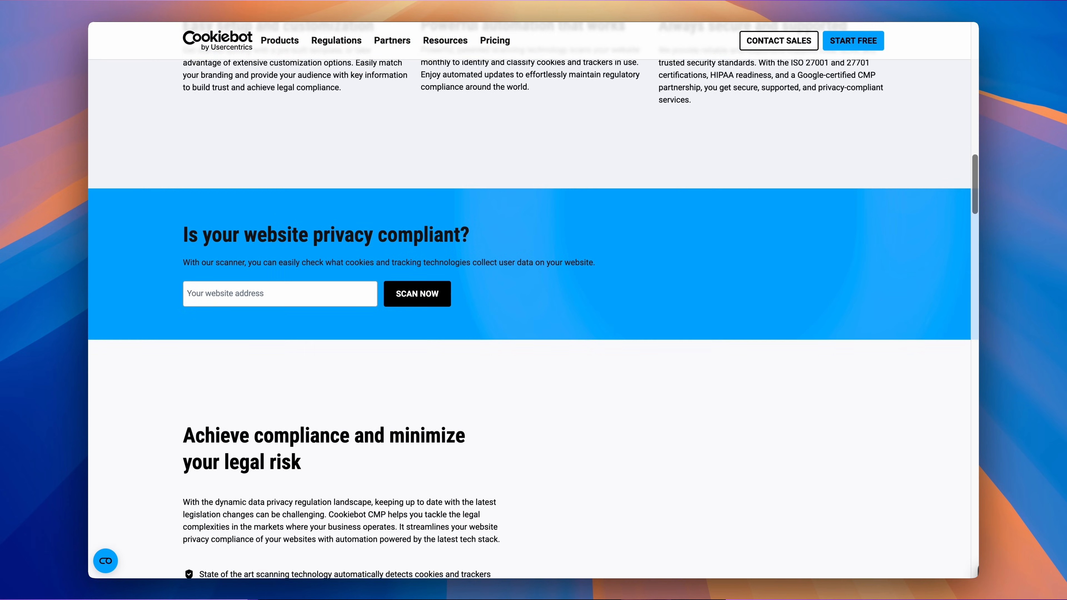
scroll(533, 301, down, 8)
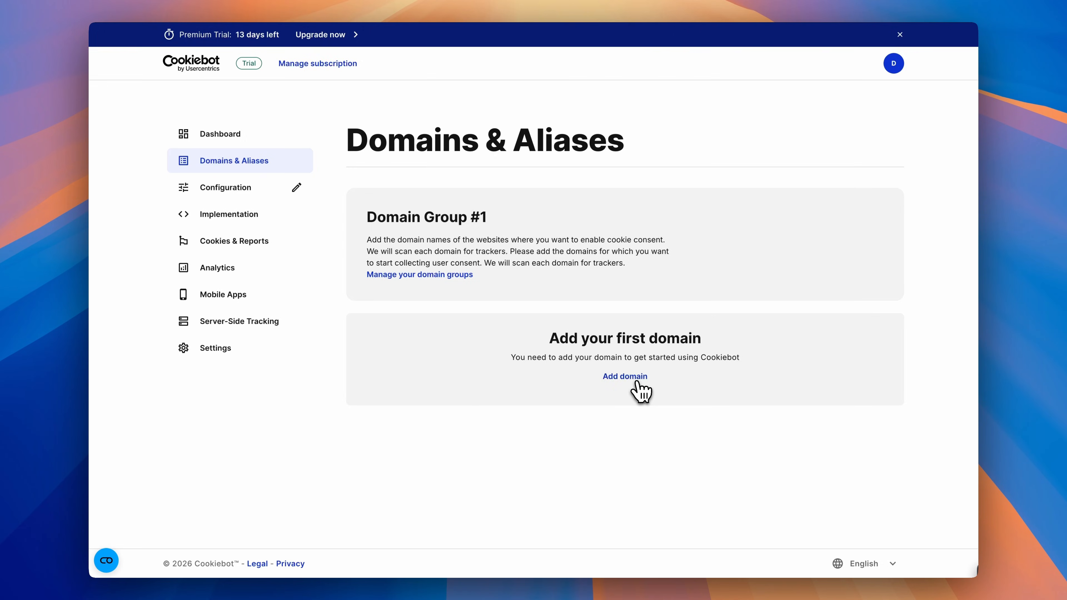
click(638, 388)
click(517, 279)
text(www.thedesignmastery.com)
click(514, 332)
click(491, 358)
click(630, 368)
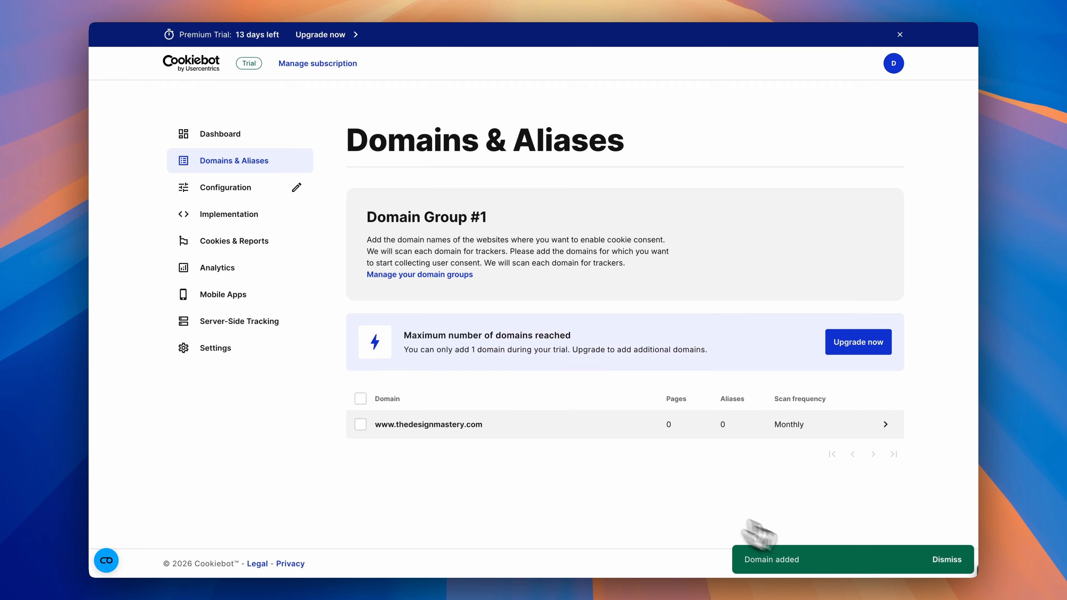
click(475, 425)
scroll(584, 429, down, 5)
scroll(585, 429, down, 10)
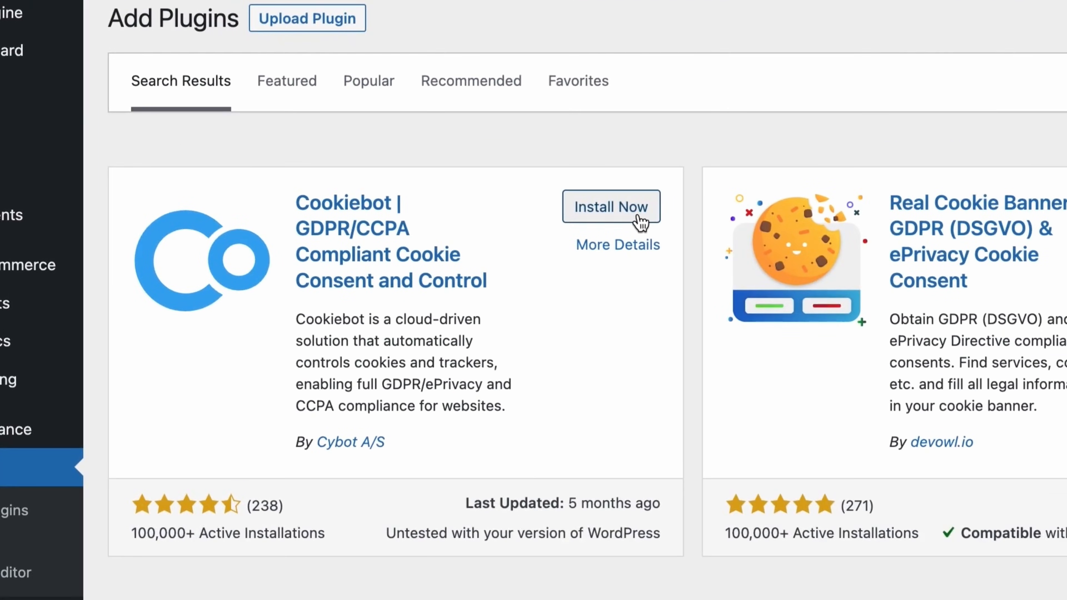
Install the Cookiebot GDPR/CCPA plugin from the WordPress plugin directory
click(639, 219)
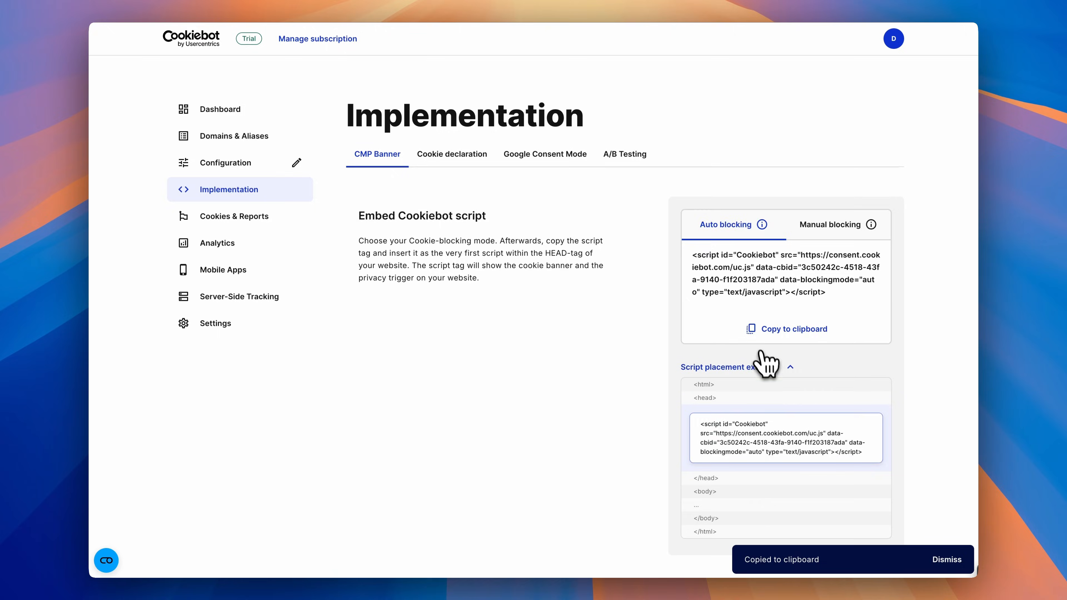
scroll(762, 337, down, 3)
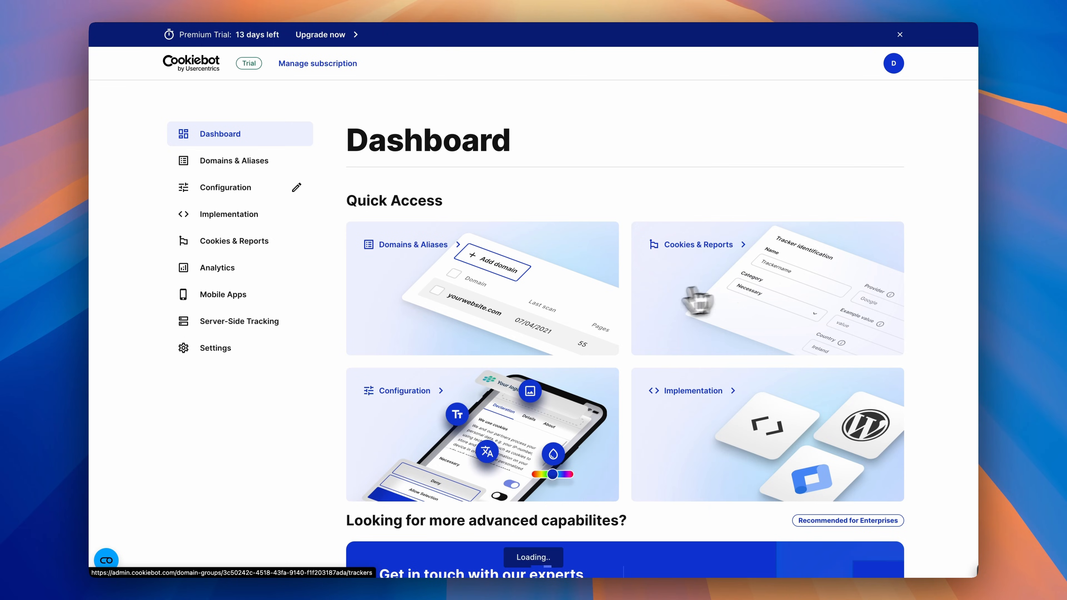
scroll(630, 265, down, 5)
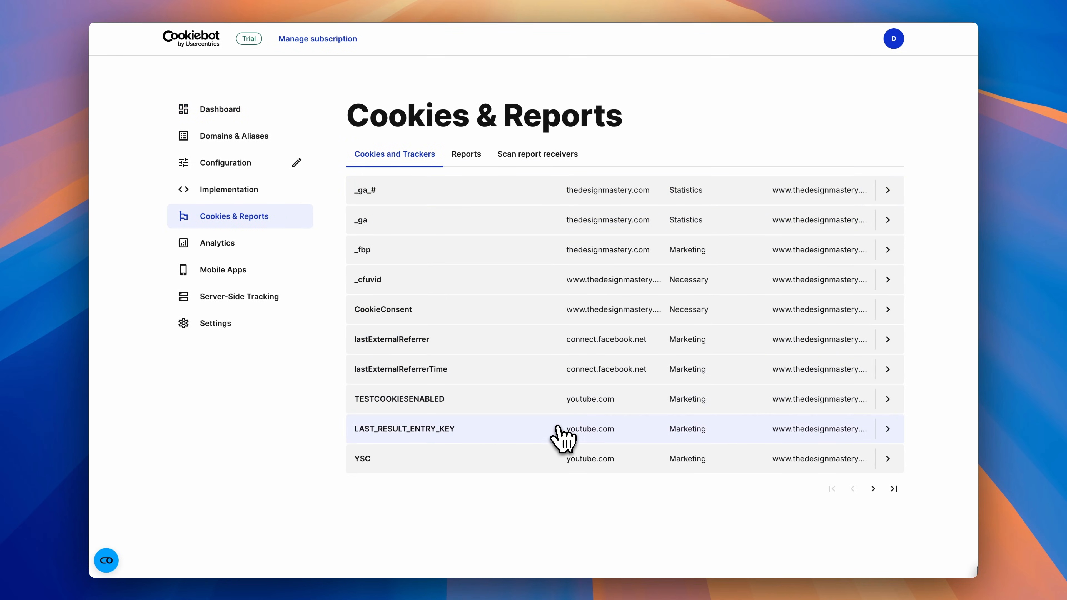
Open the consent banner configuration for Domain Group #1
scroll(569, 381, up, 10)
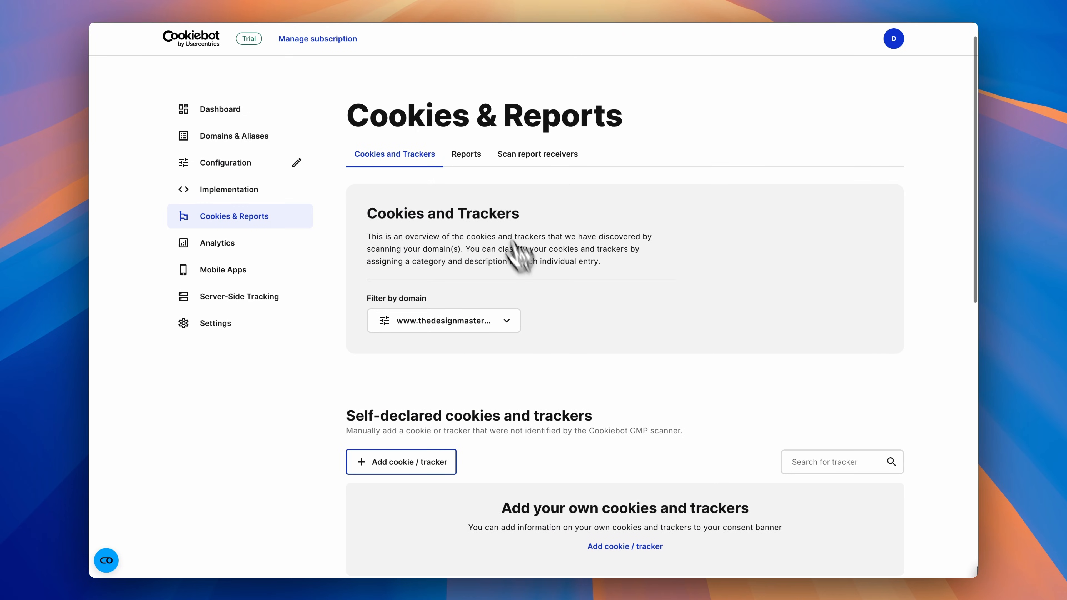
click(243, 139)
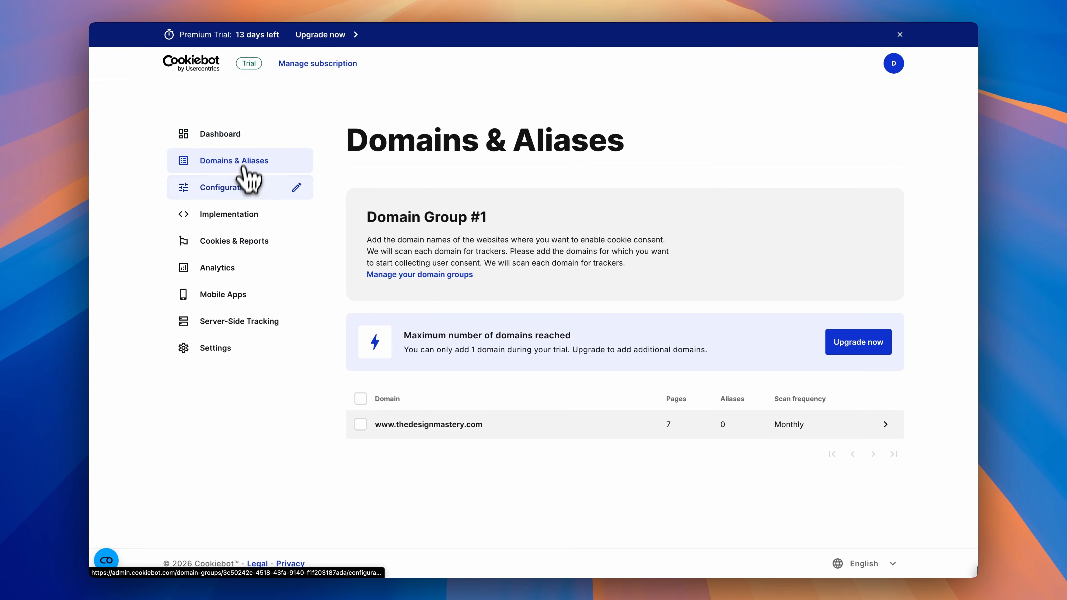
click(249, 186)
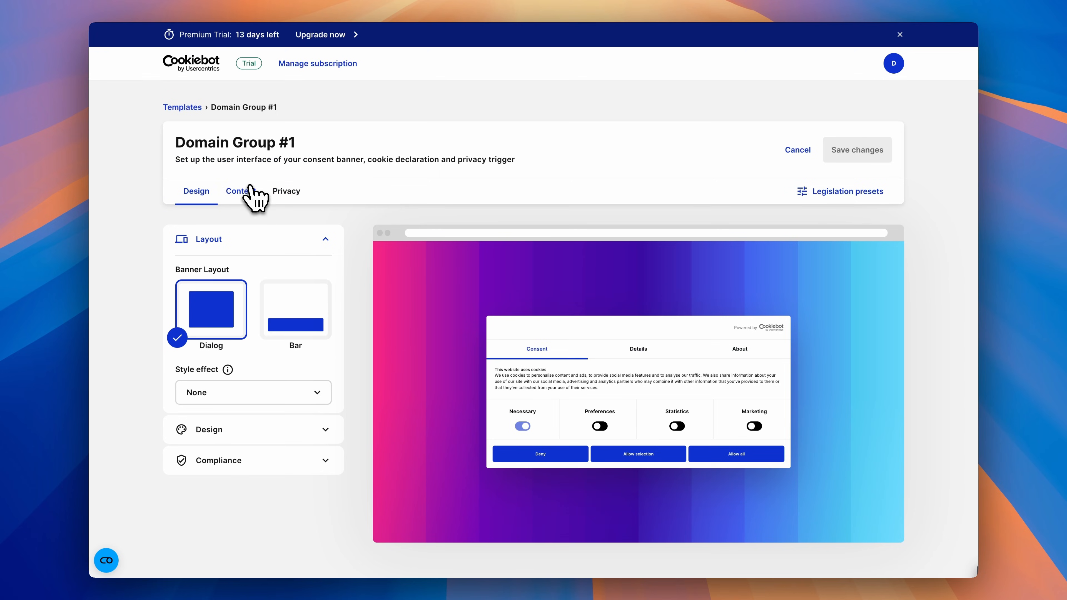
Keep the Dialog banner layout after trying Bar, and set the style effect to Overlay
click(293, 315)
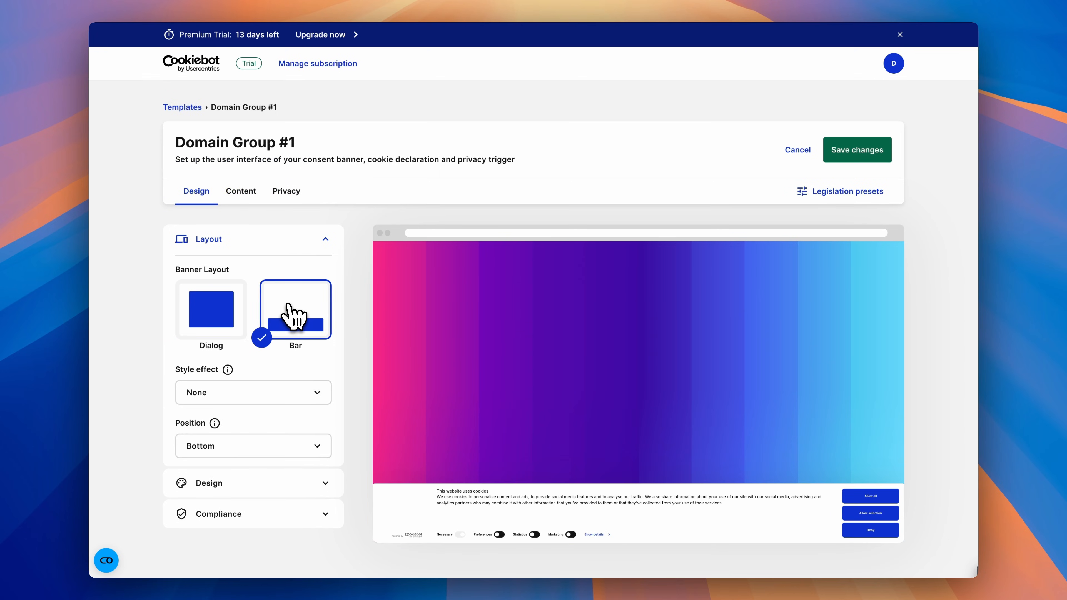
click(238, 328)
click(249, 393)
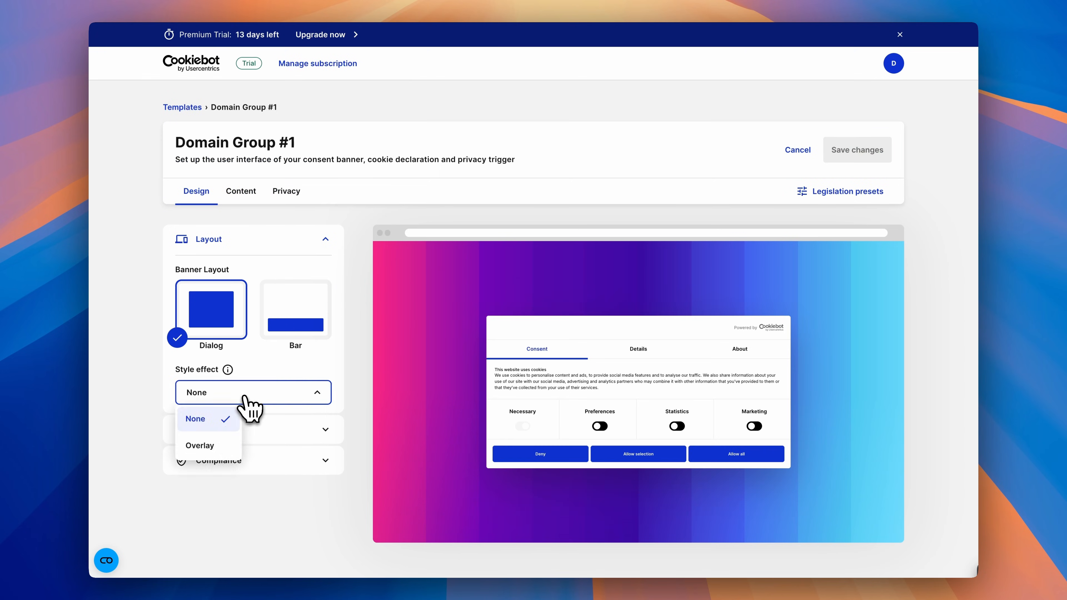
click(201, 444)
Switch the banner's design theme to Dark with Solid button styles
click(213, 398)
click(214, 419)
click(236, 429)
click(235, 323)
click(219, 376)
click(219, 377)
click(229, 403)
click(220, 376)
click(221, 452)
click(233, 423)
click(235, 423)
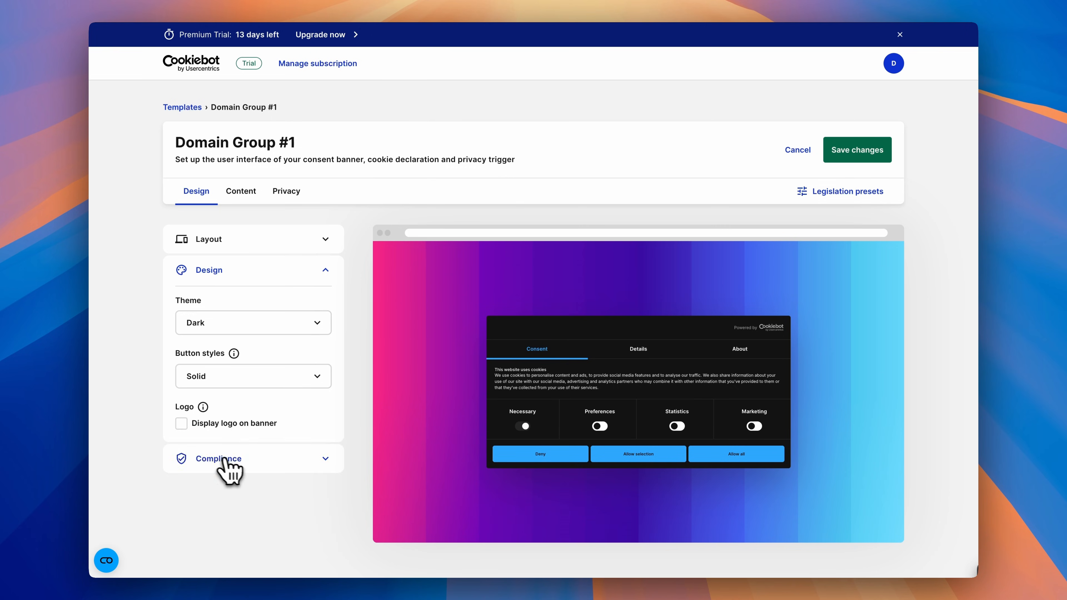
Open the Compliance section and adjust its settings
click(218, 459)
scroll(247, 420, down, 3)
click(255, 446)
scroll(236, 361, down, 1)
click(202, 341)
click(191, 320)
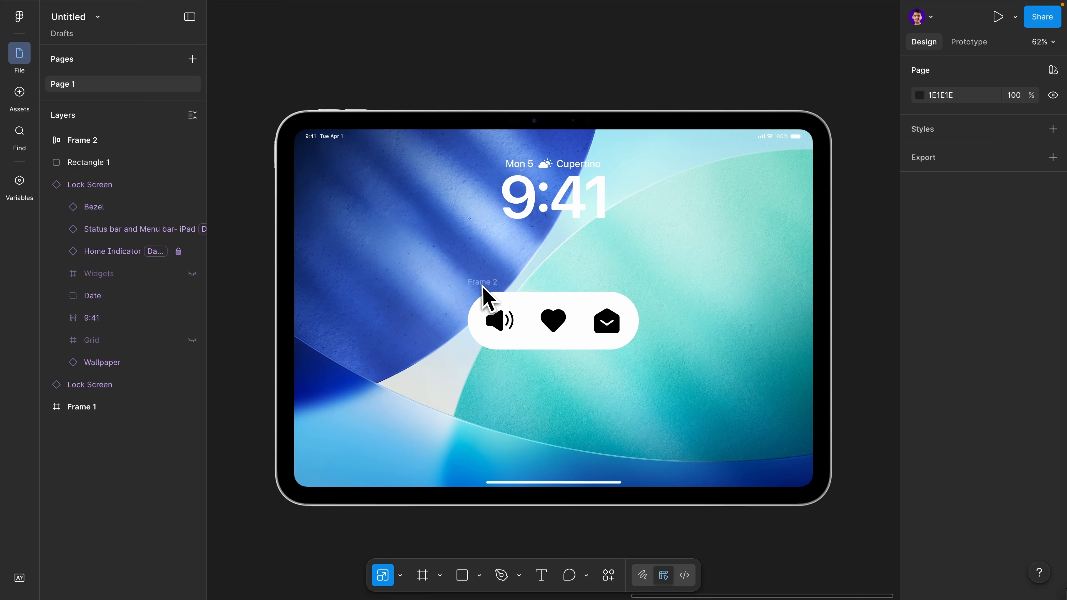
Select the icon bar frame, close its Scale section, and apply a Glass effect to it
click(489, 296)
scroll(524, 339, up, 2)
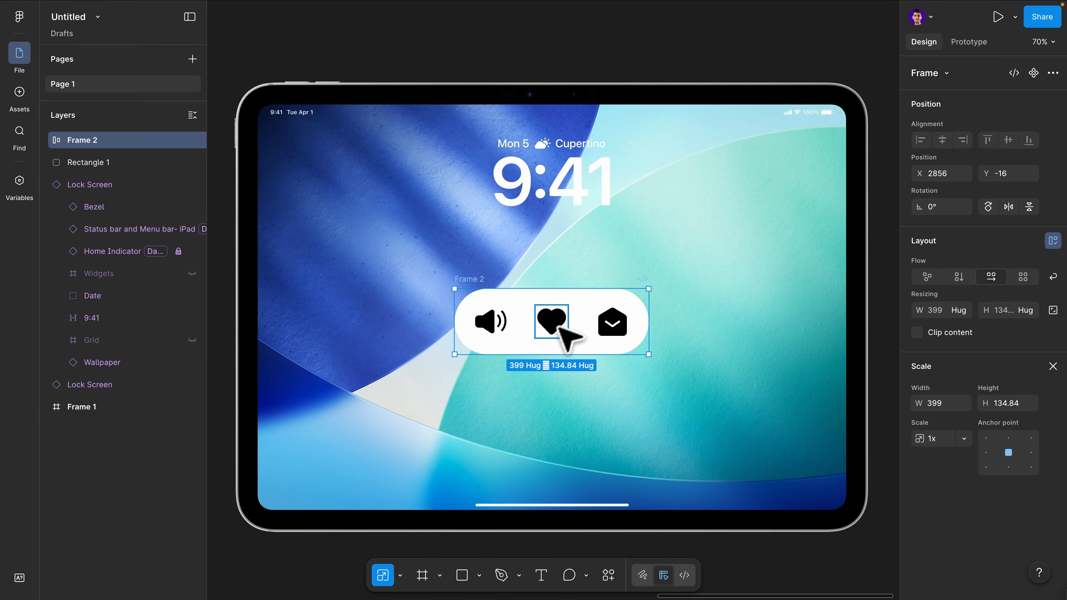
click(1052, 366)
scroll(1029, 410, down, 5)
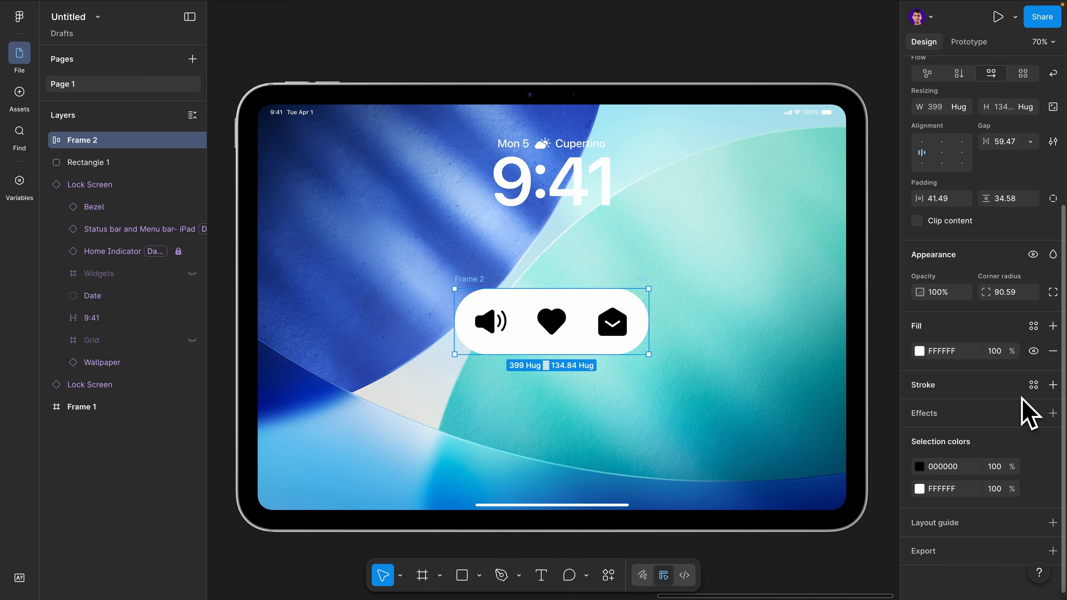
click(1052, 413)
click(807, 414)
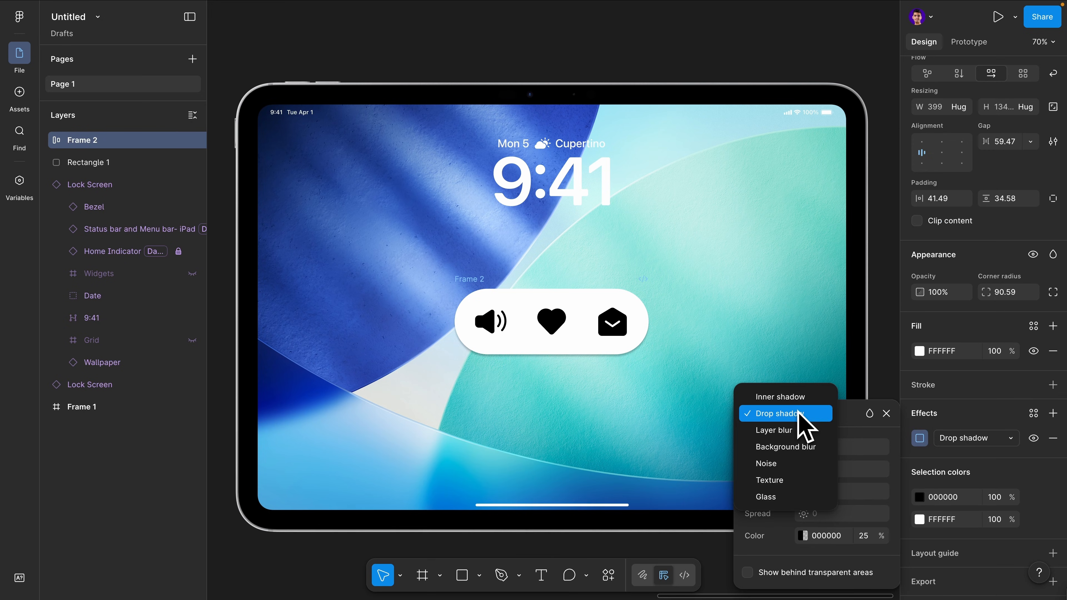
click(789, 497)
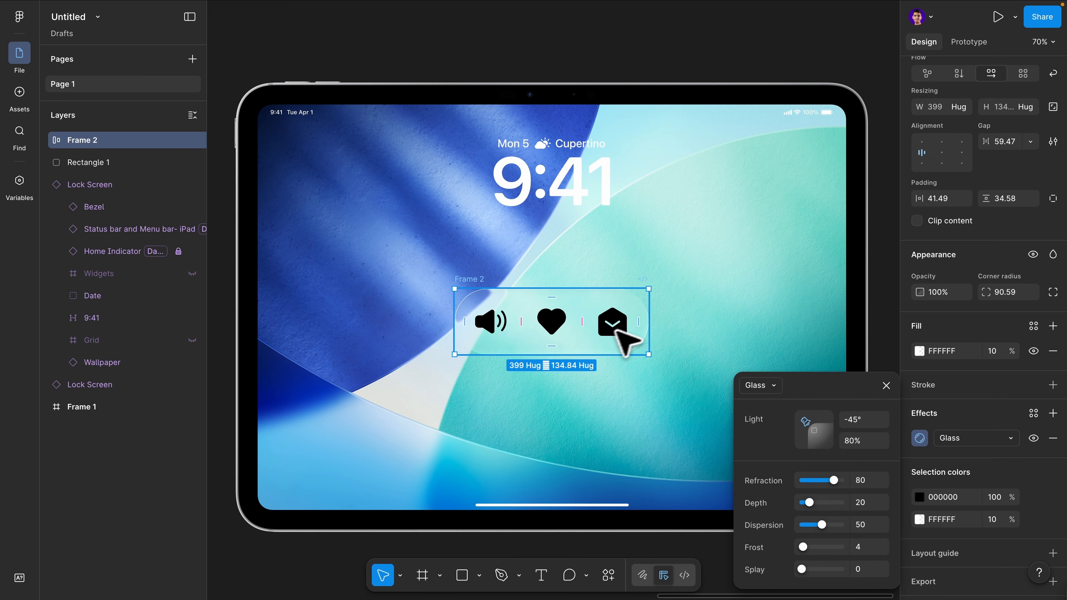
Move the icon bar up slightly and set its glass Frost to 40
mouse_move(584, 345)
mouse_down()
mouse_move(538, 291)
mouse_move(645, 231)
mouse_move(595, 358)
mouse_move(530, 285)
mouse_move(607, 217)
mouse_move(594, 339)
mouse_up()
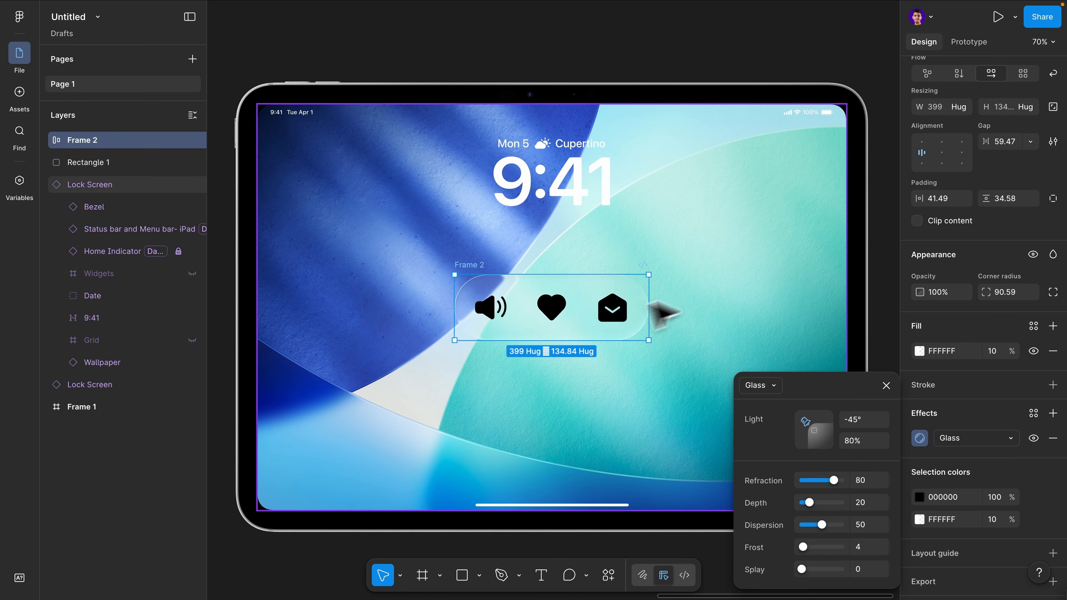
scroll(596, 349, up, 3)
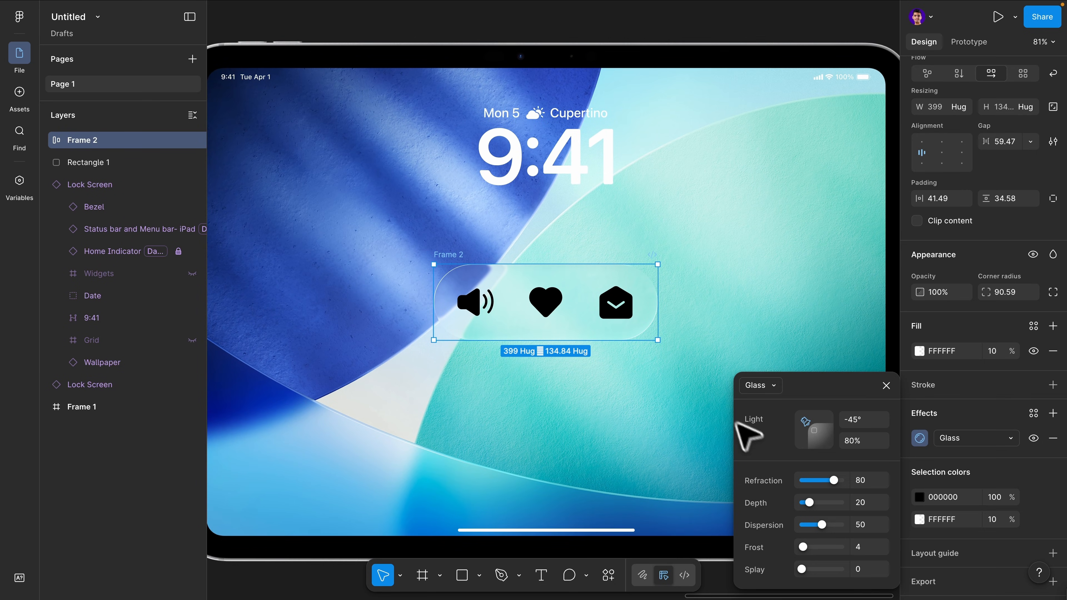
drag(804, 550, 822, 551)
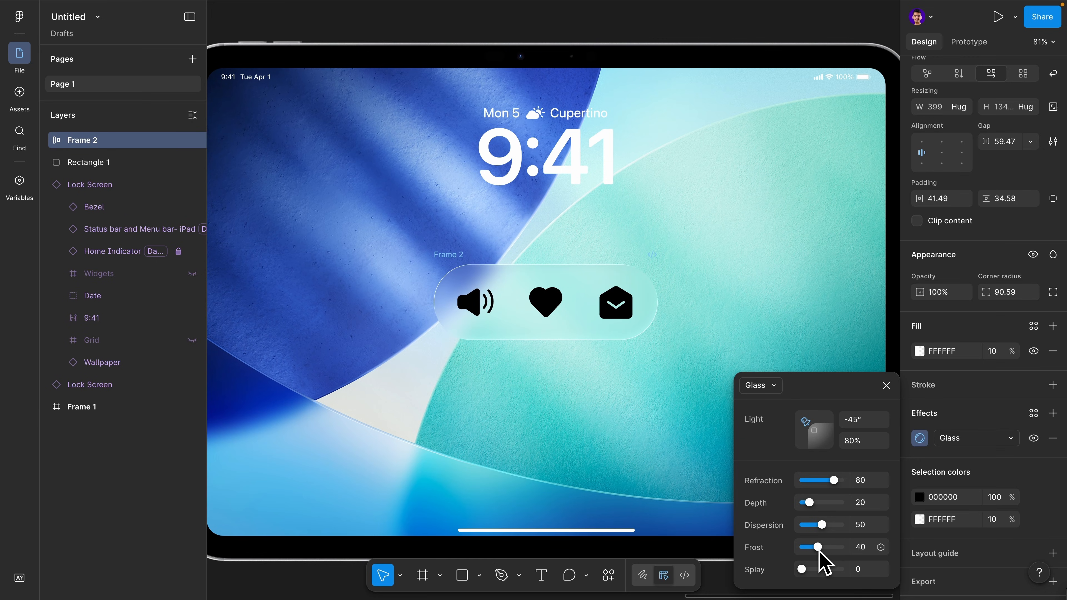
Set the glass light angle to -51° and Refraction to 100
drag(805, 422, 816, 399)
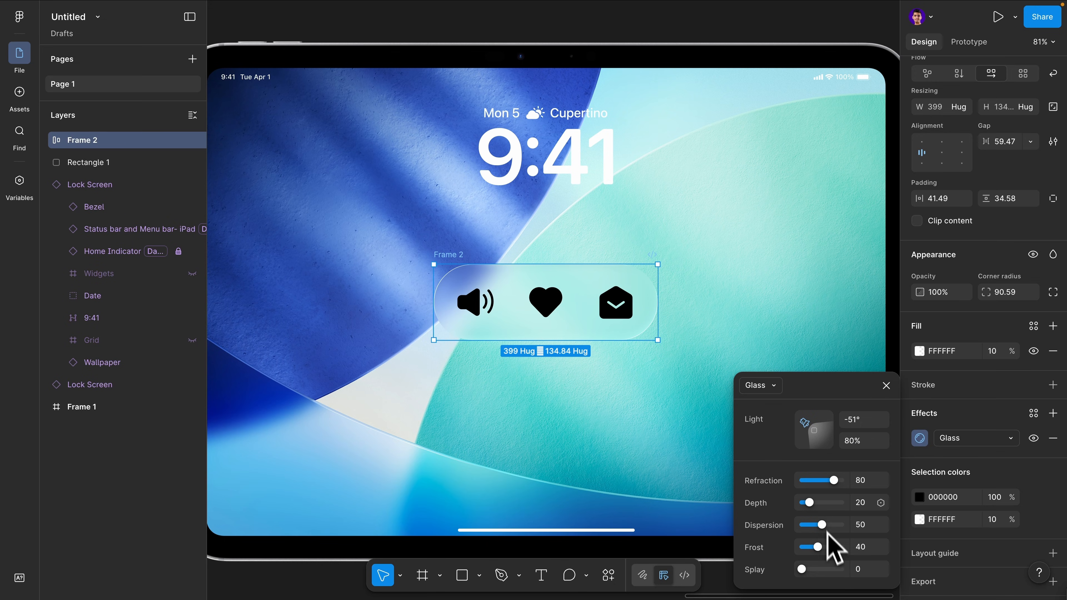
drag(833, 480, 835, 480)
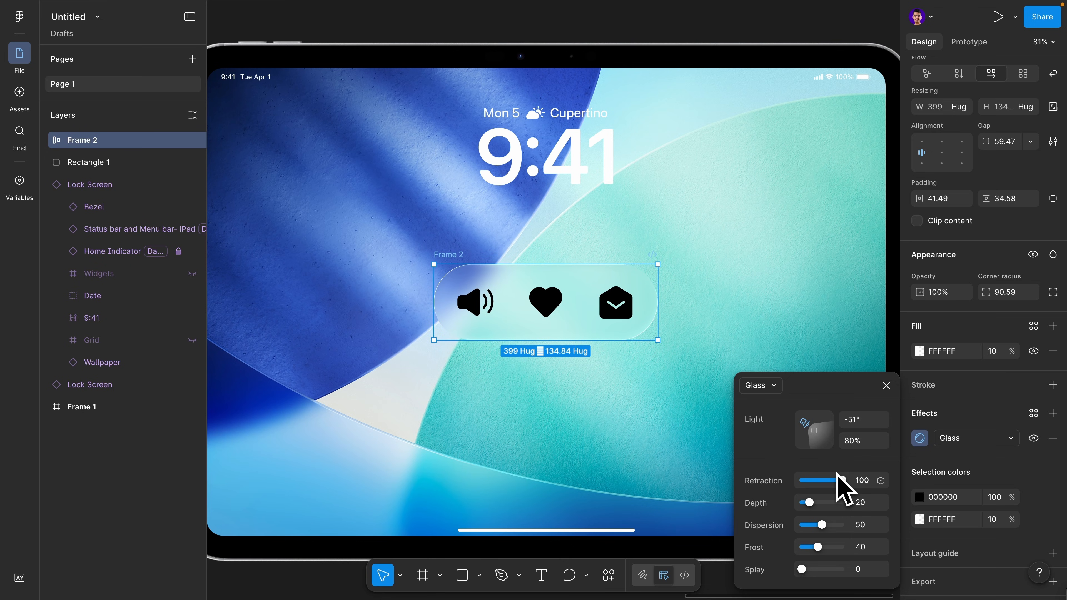
Close the effect settings and inspect the icon frames inside the bar before reselecting the whole frame
click(653, 382)
double_click(602, 320)
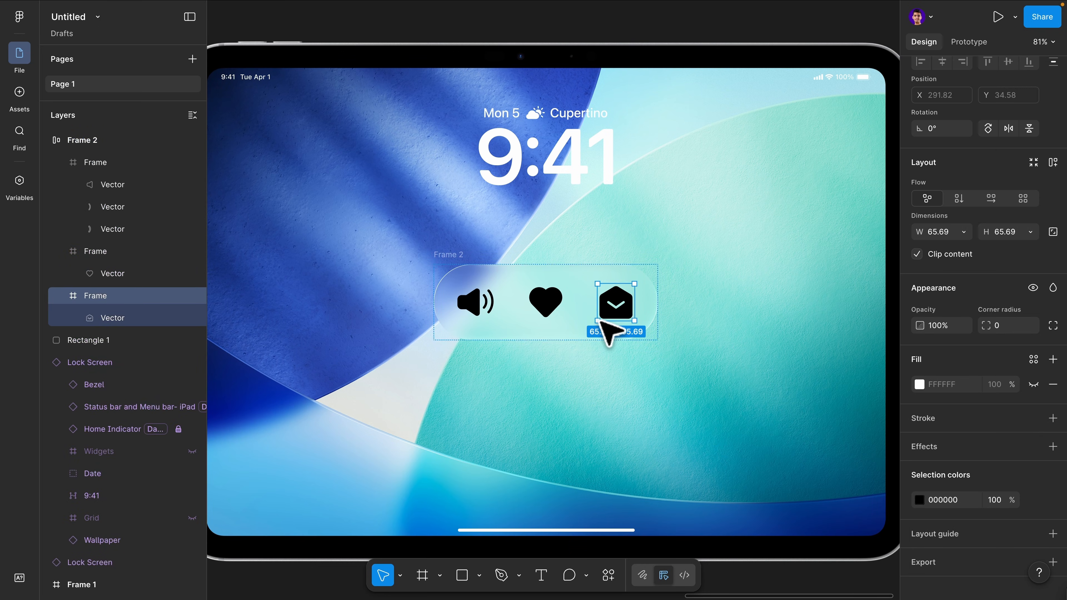
click(569, 329)
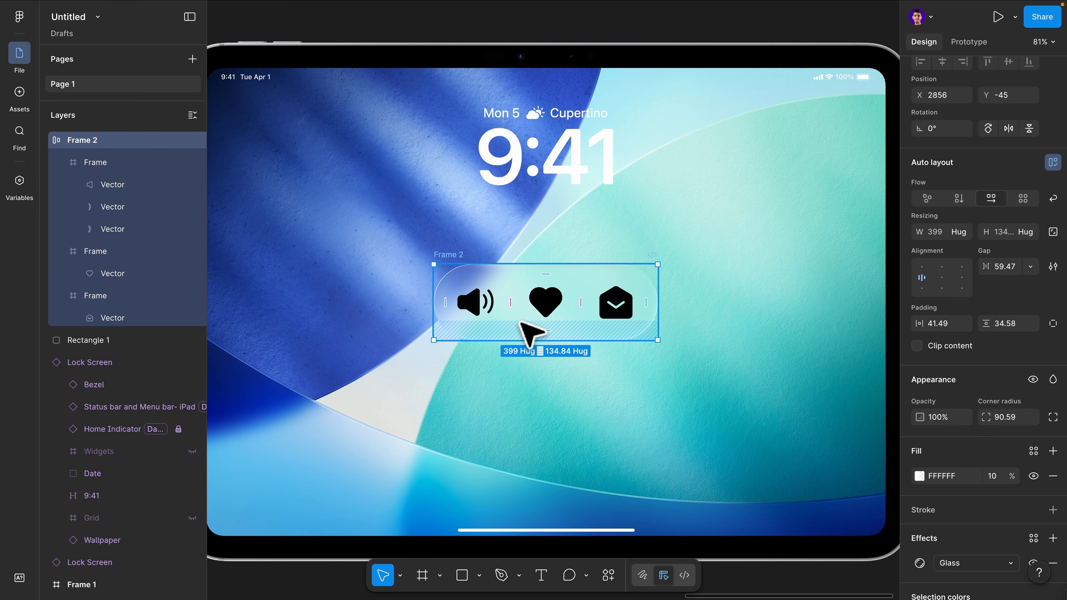
Duplicate the icon bar and place the copy just below the original on the lock screen
click(561, 219)
click(556, 264)
key(super+d)
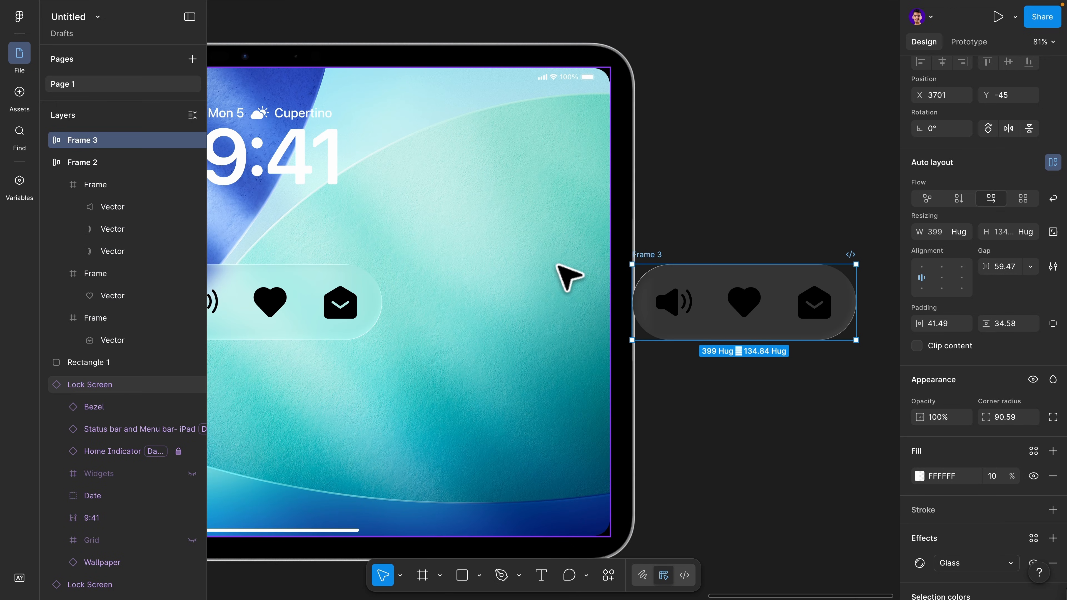
drag(698, 307, 267, 394)
scroll(269, 400, left, 2)
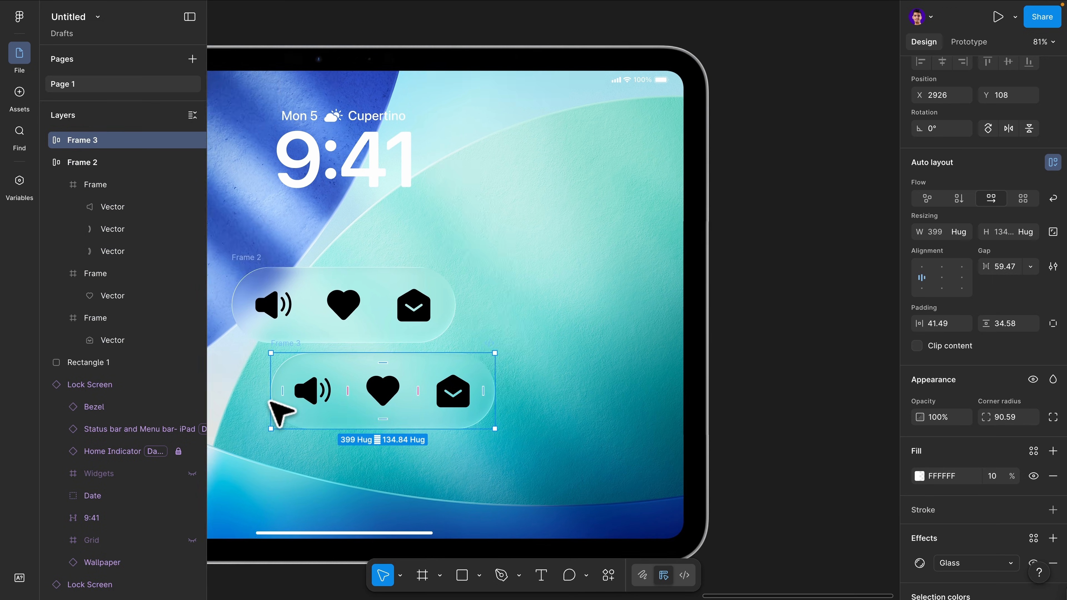
scroll(269, 403, left, 3)
drag(471, 408, 428, 423)
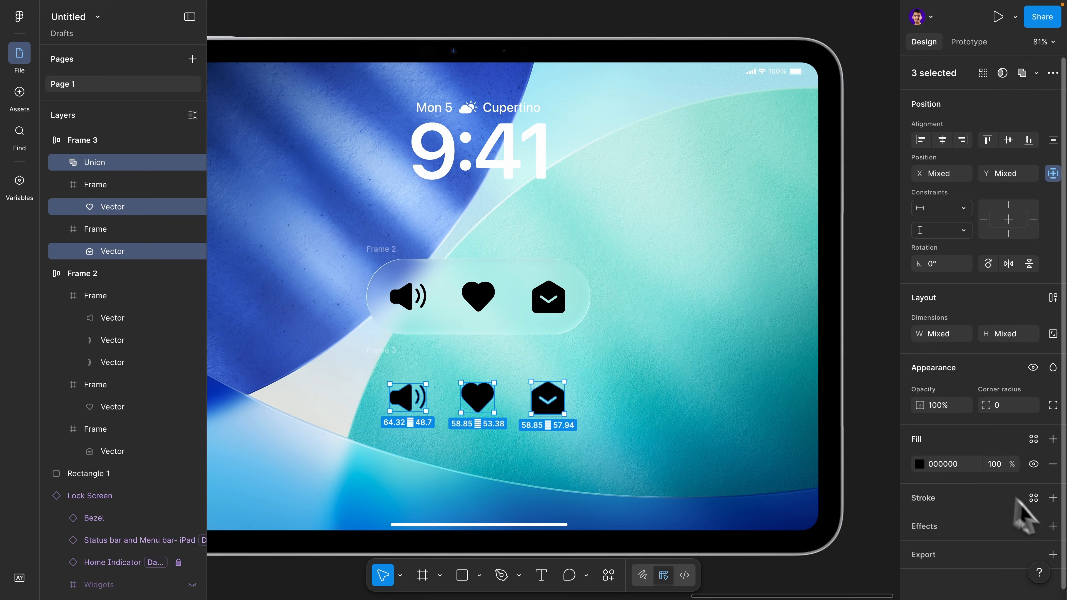
Remove the copied bar's glass effect and give its three icons a Glass effect with Frost 39
click(1052, 526)
click(772, 445)
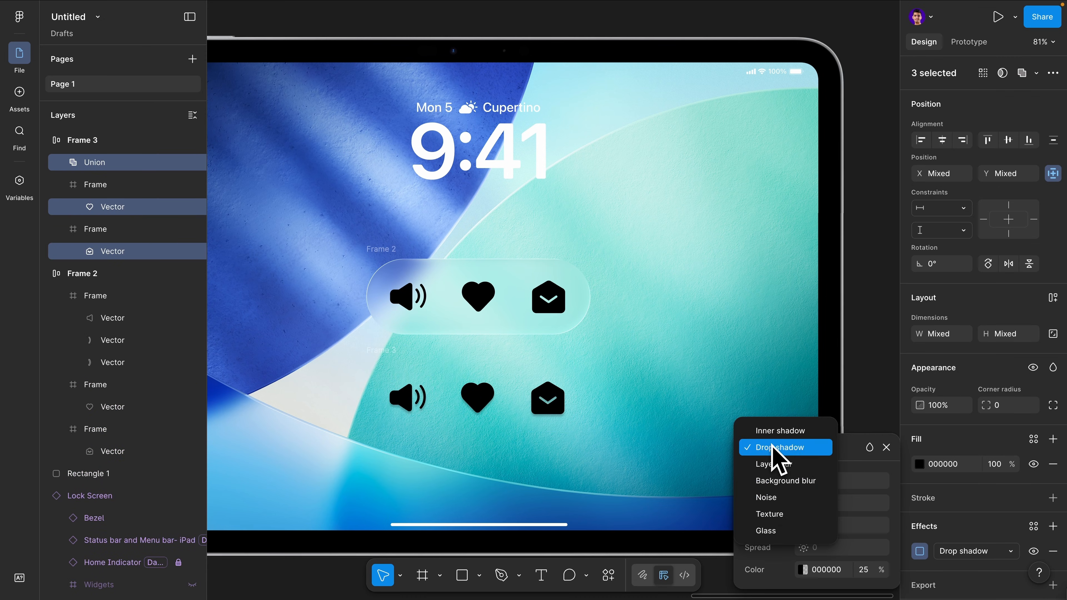
click(769, 530)
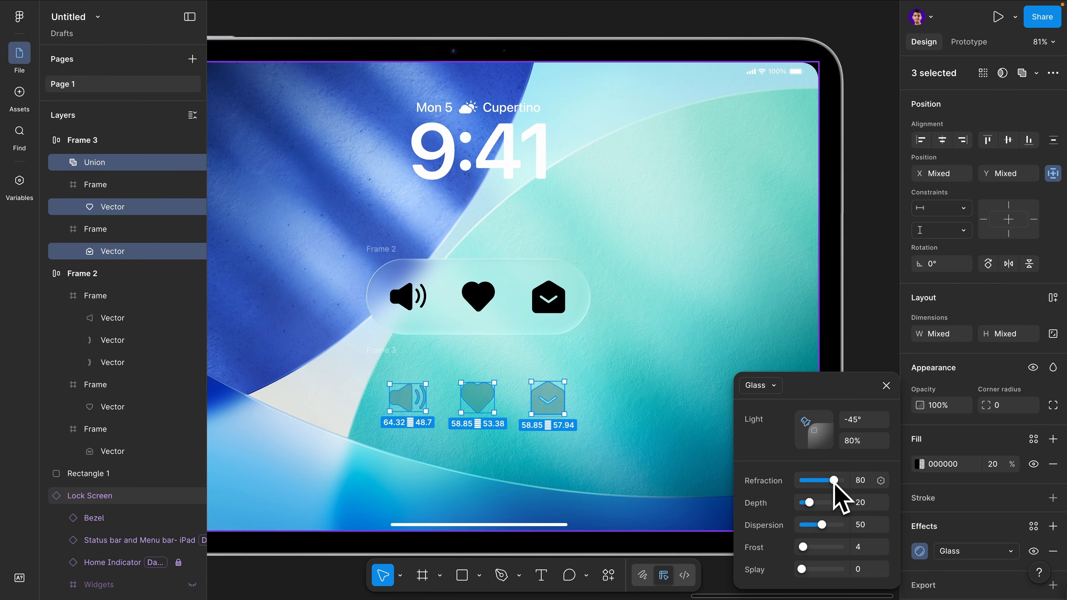
drag(803, 547, 801, 545)
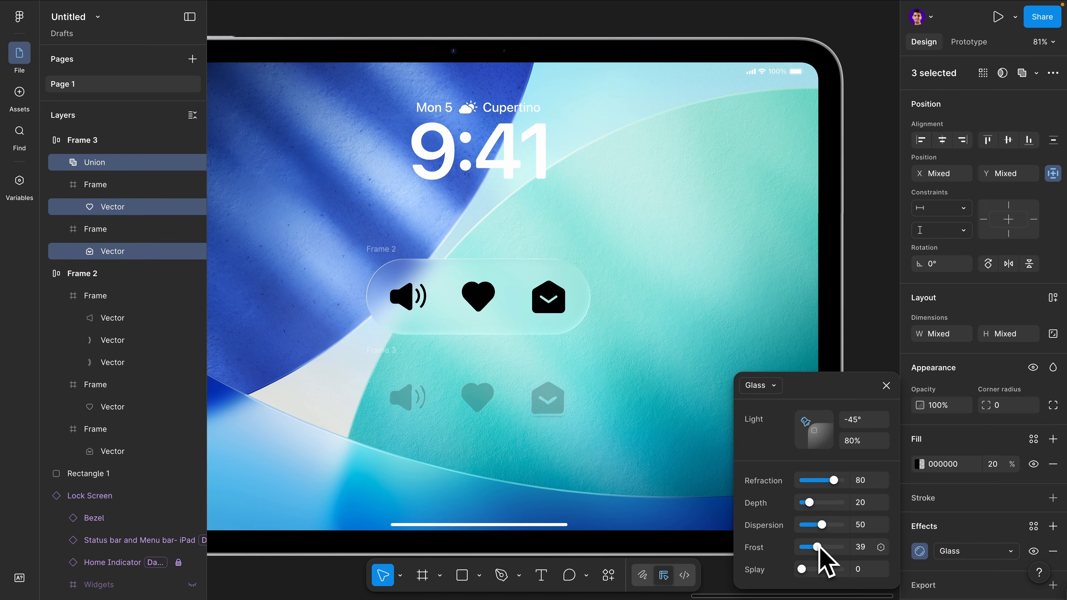
Select the original icon bar and set its glass Depth to 82 and Frost to 0
click(502, 375)
drag(415, 367, 519, 374)
scroll(519, 374, up, 5)
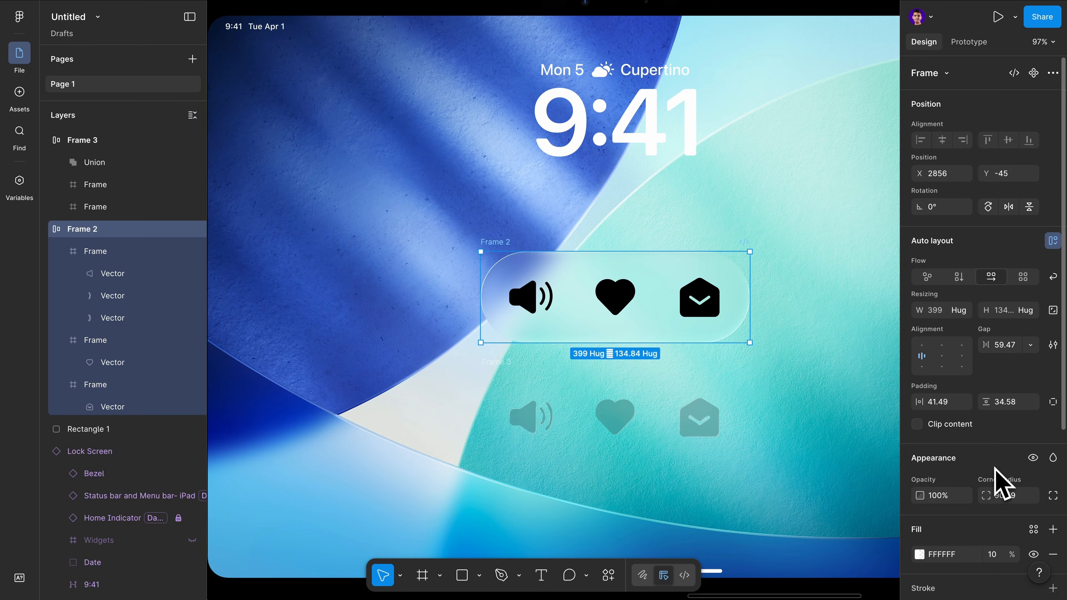
scroll(994, 468, down, 5)
click(919, 407)
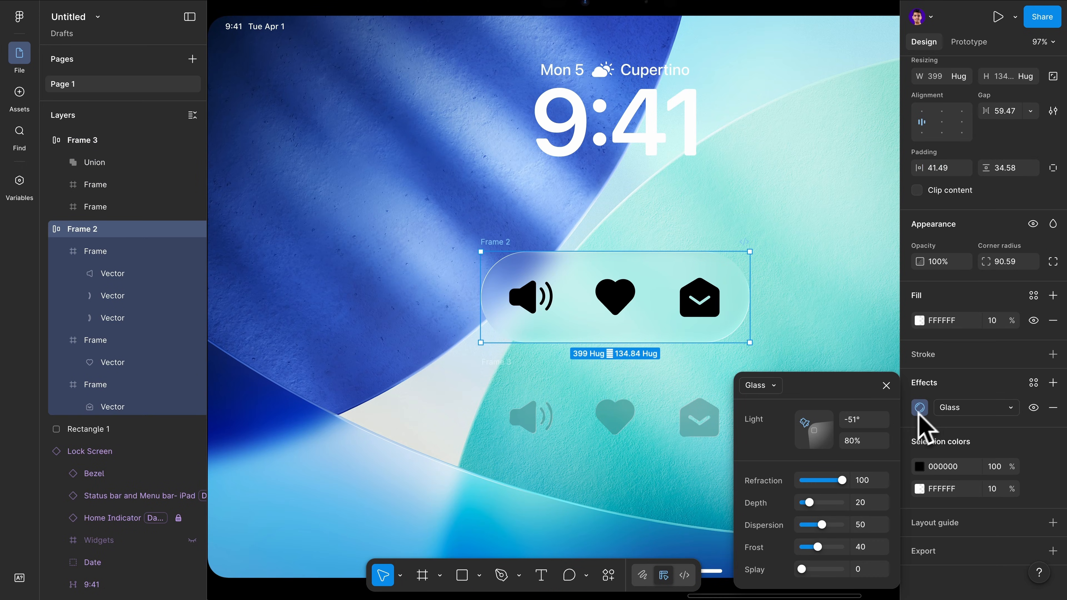
drag(810, 504, 822, 505)
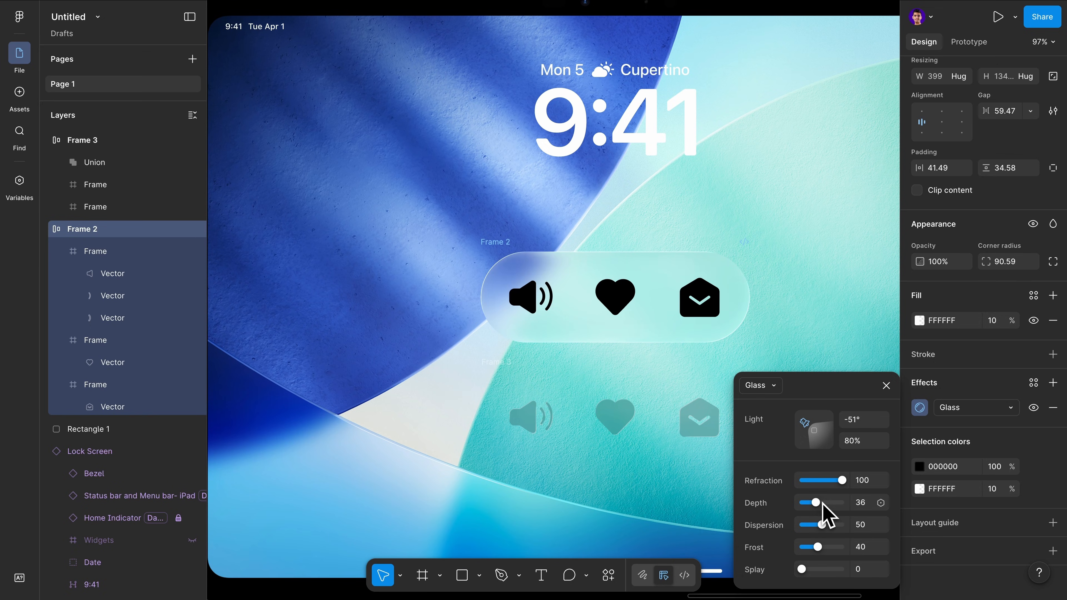
scroll(543, 317, up, 10)
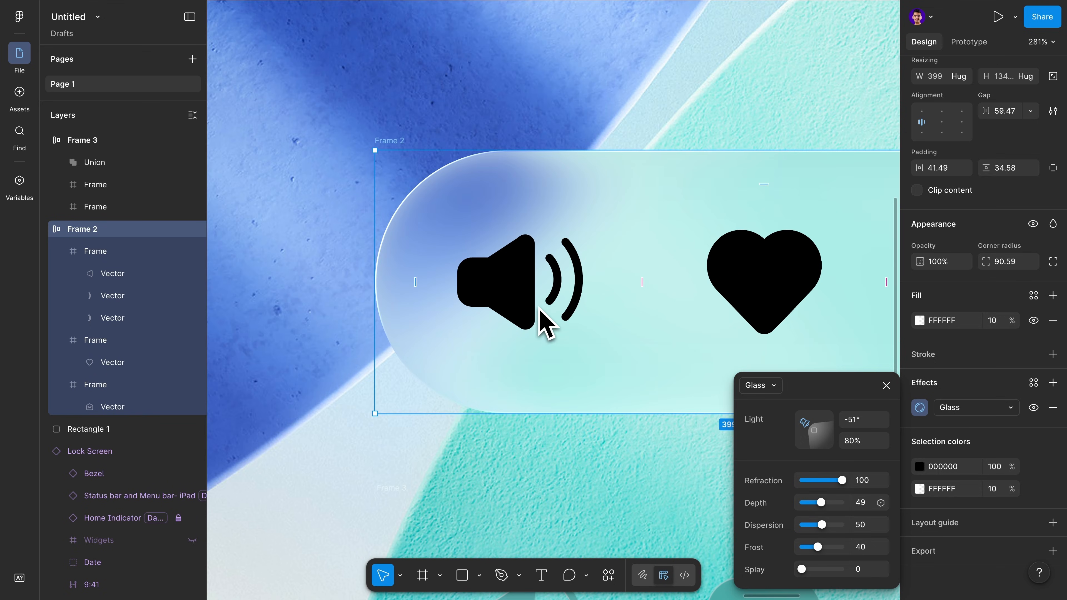
mouse_move(821, 503)
mouse_down()
mouse_move(804, 503)
mouse_move(828, 507)
mouse_up()
drag(821, 551, 802, 547)
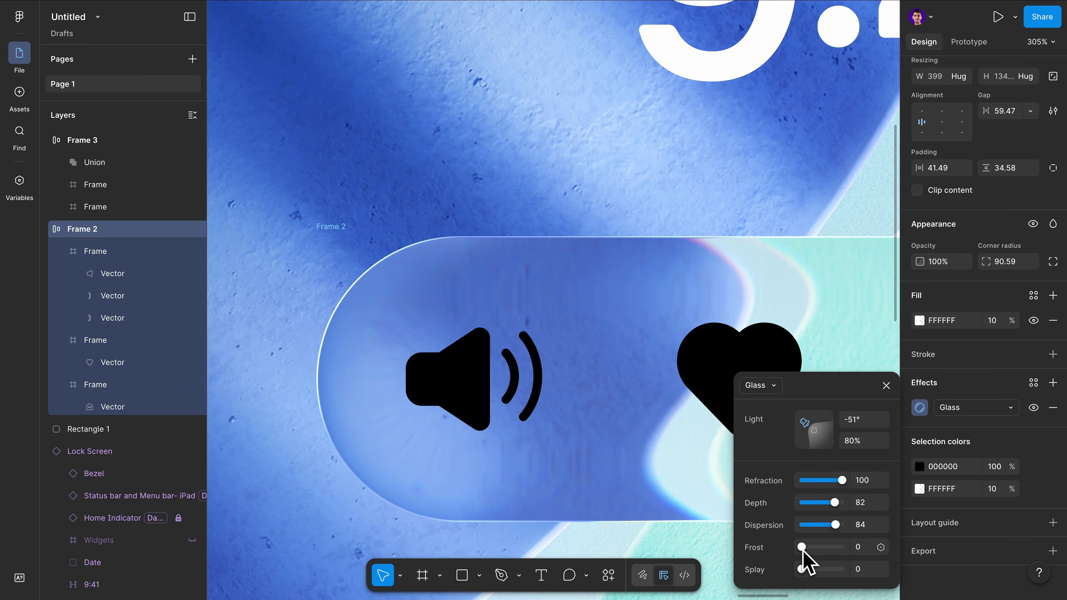
Set the original bar's glass Dispersion to 100
drag(806, 527, 866, 529)
drag(803, 525, 862, 528)
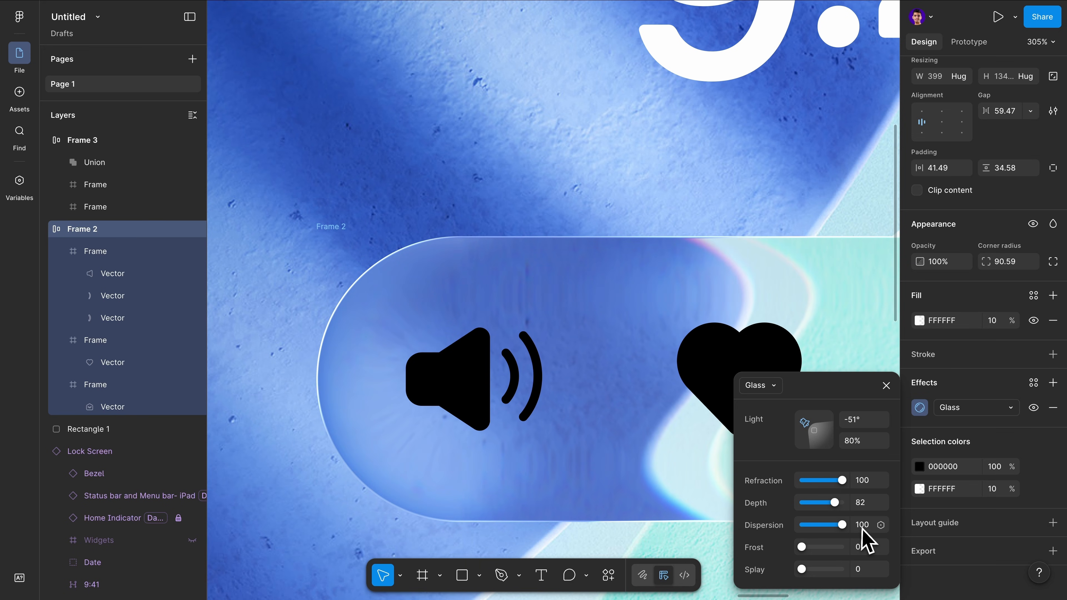
scroll(822, 304, up, 5)
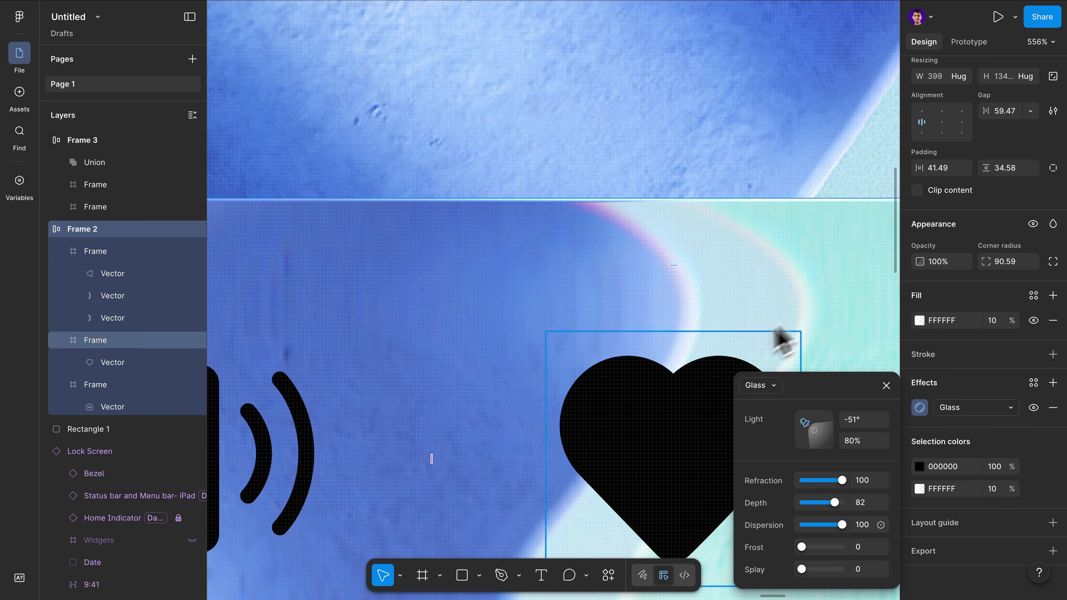
mouse_move(841, 525)
mouse_down()
mouse_move(811, 526)
mouse_move(866, 522)
mouse_move(859, 530)
mouse_up()
scroll(857, 531, down, 10)
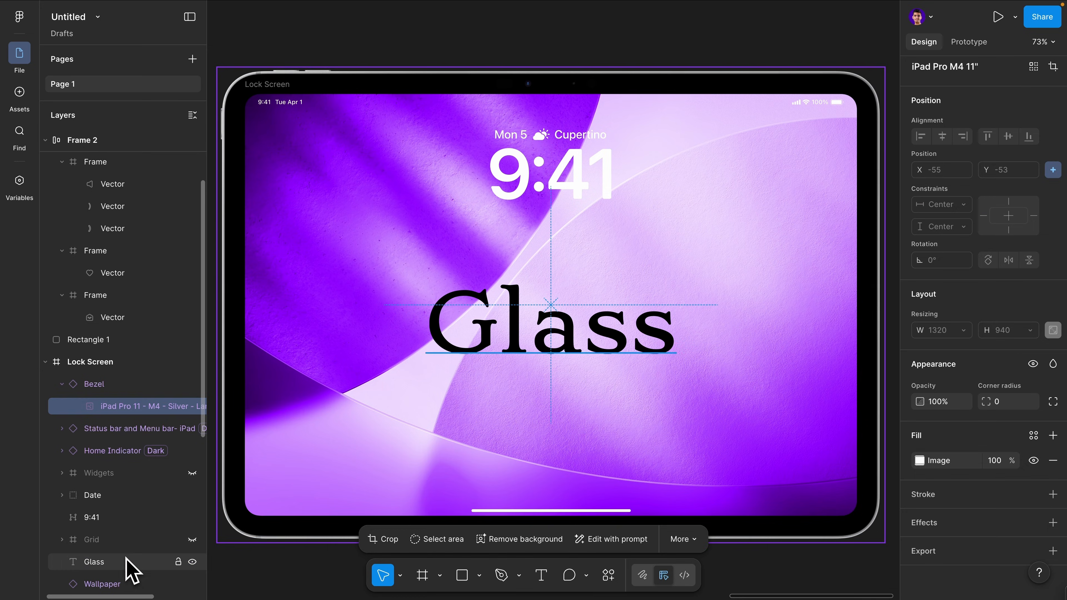
Lock the Lock Screen frame and apply a Glass effect to the Glass text layer
click(128, 563)
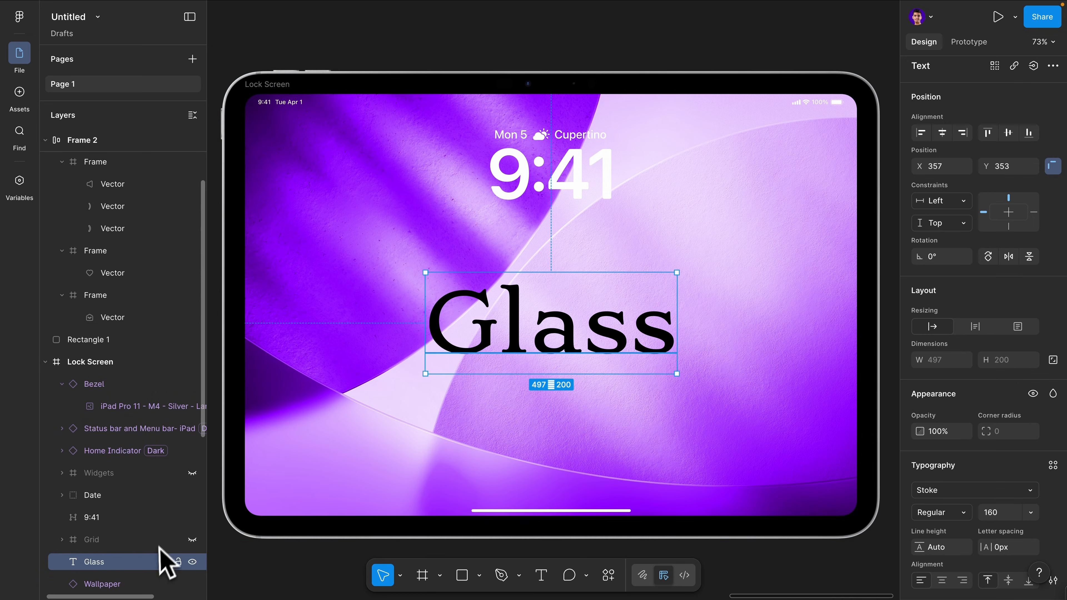
click(179, 362)
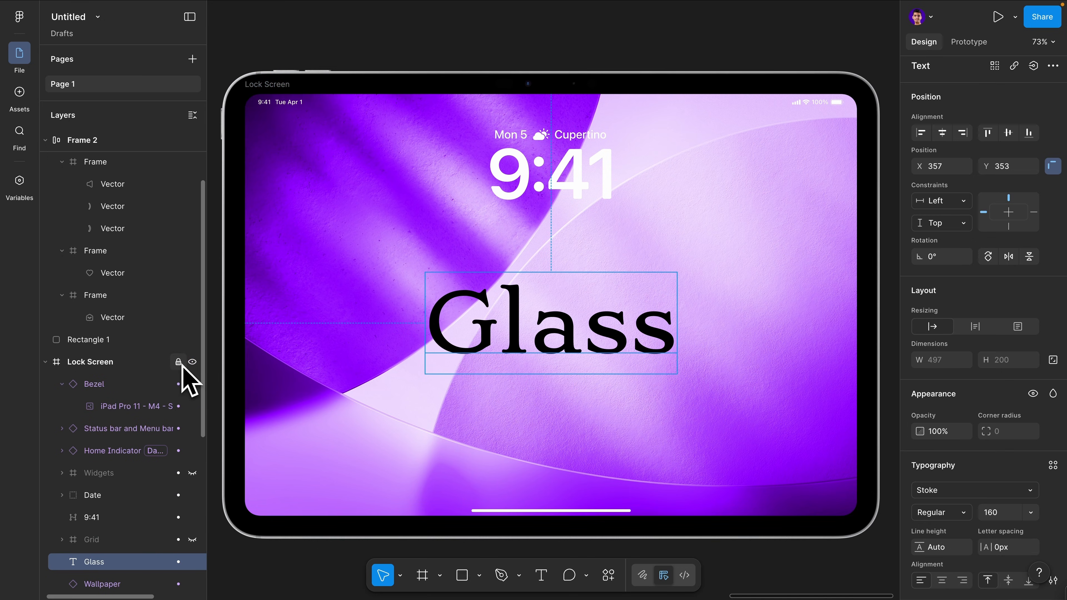
scroll(978, 504, down, 4)
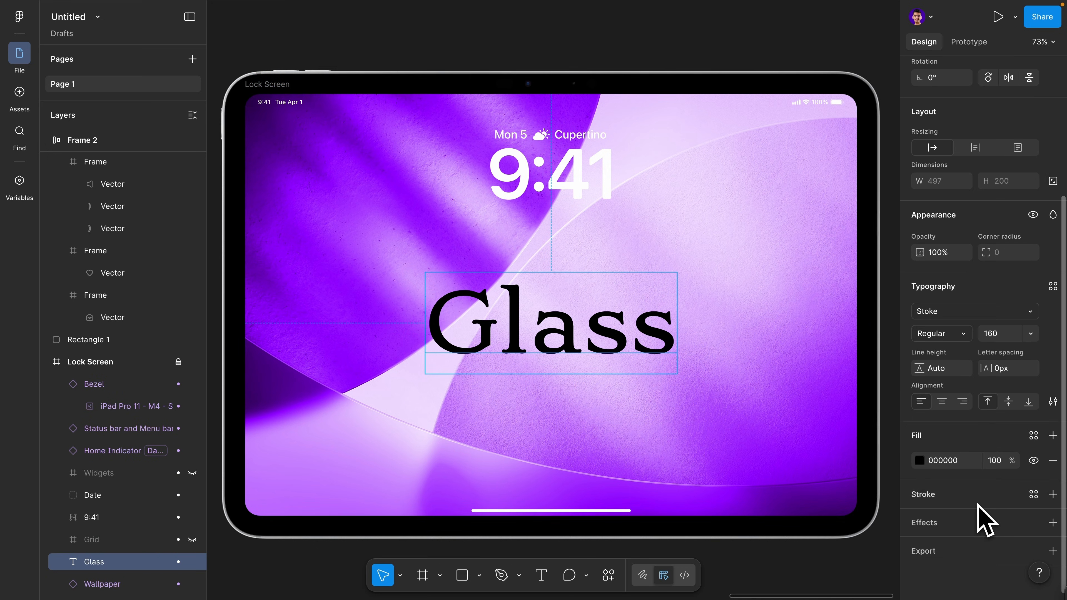
click(1053, 523)
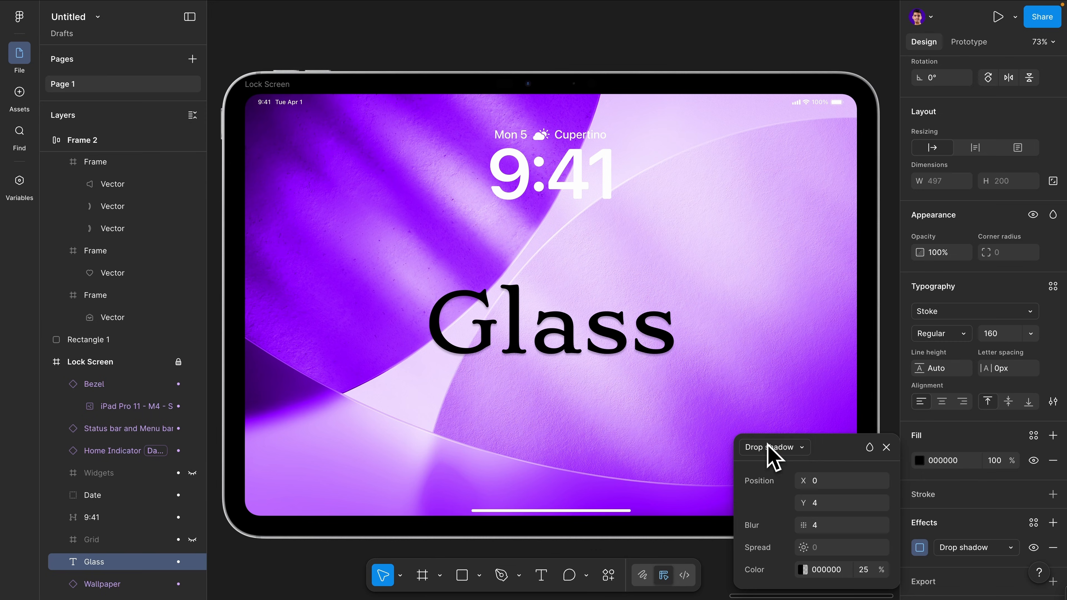
click(769, 447)
click(763, 532)
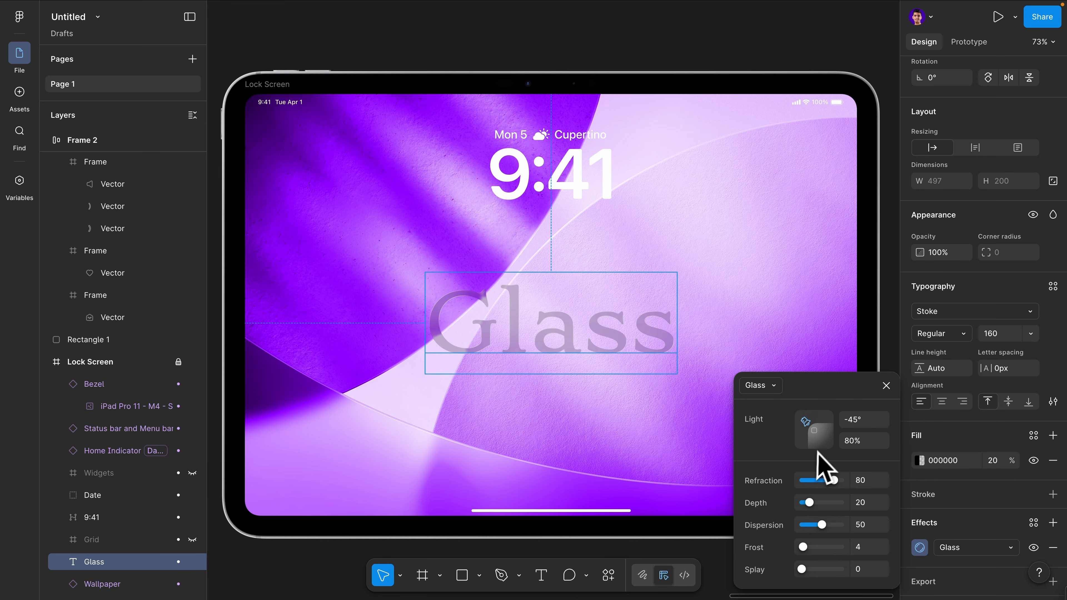
Set the Glass text's glass Refraction to 63 and Frost to 56, then reselect the text layer
drag(834, 480, 801, 481)
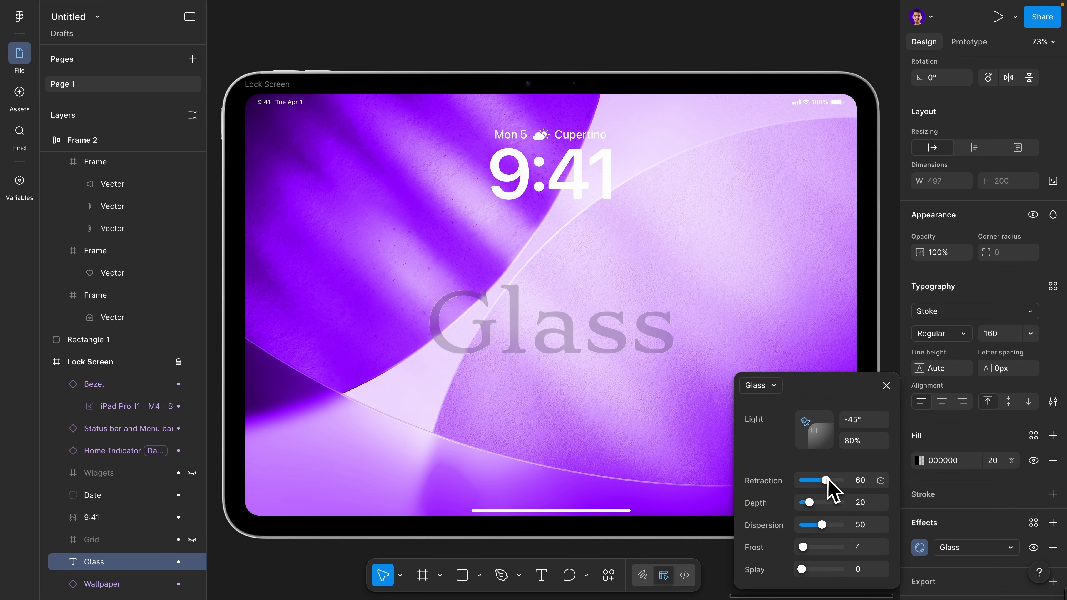
drag(802, 547, 815, 548)
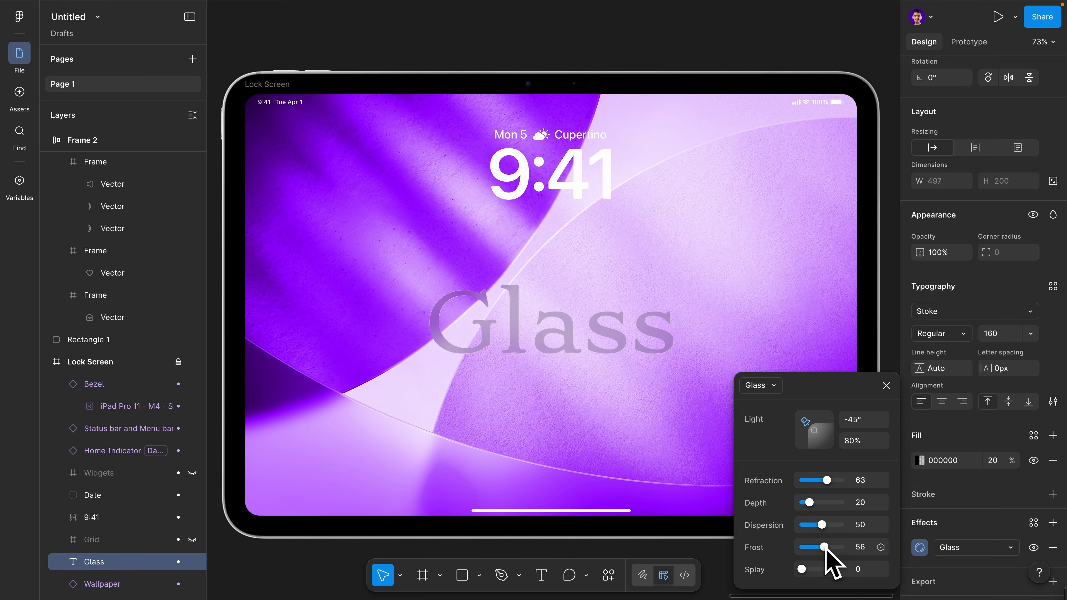
click(528, 341)
click(143, 562)
Change the Glass text's fill colour to white FFFFFF
scroll(966, 515, down, 1)
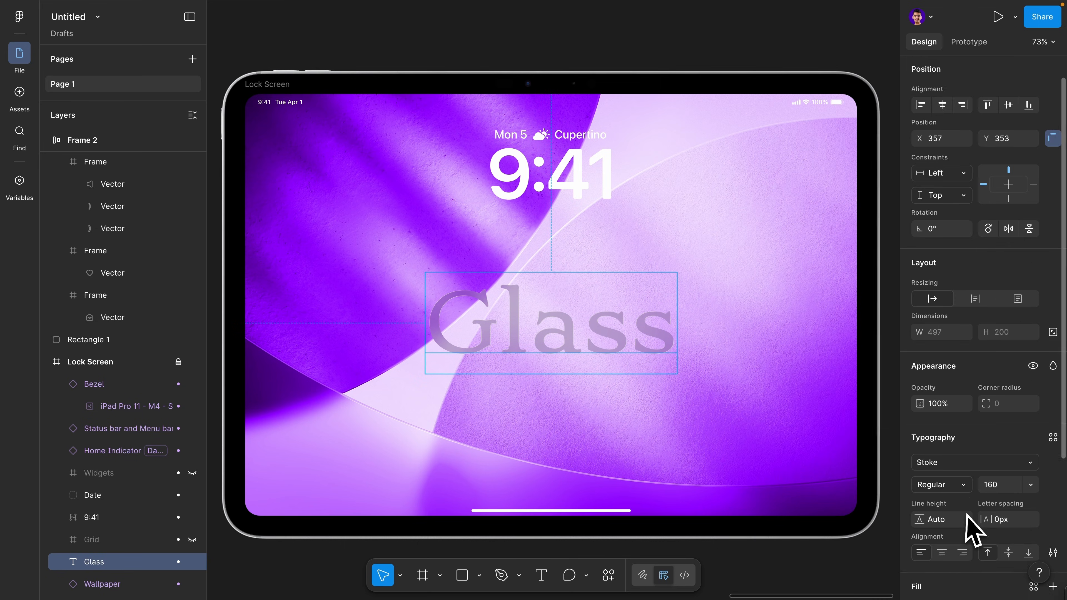
scroll(968, 531, down, 4)
click(919, 452)
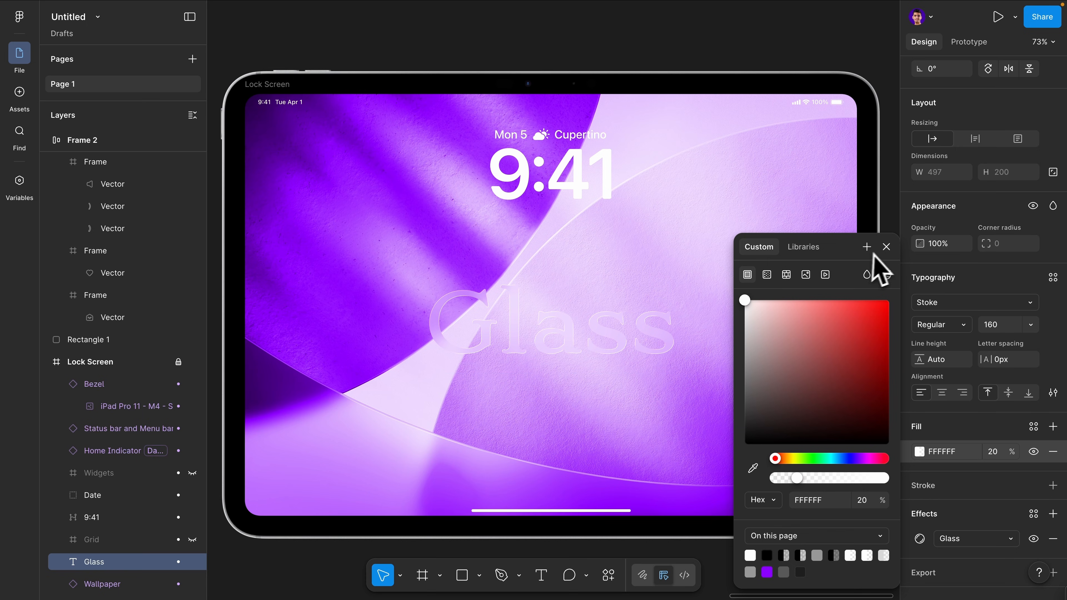
click(886, 247)
Nudge the Glass text slightly and set its glass Frost to 20
scroll(560, 324, up, 5)
drag(580, 316, 555, 321)
scroll(979, 534, down, 4)
click(921, 518)
mouse_move(823, 547)
mouse_down()
mouse_move(797, 552)
mouse_move(822, 554)
mouse_move(810, 556)
mouse_up()
Move the Glass text up and to the left over the wallpaper and raise its glass Splay to about 90
drag(525, 348, 466, 298)
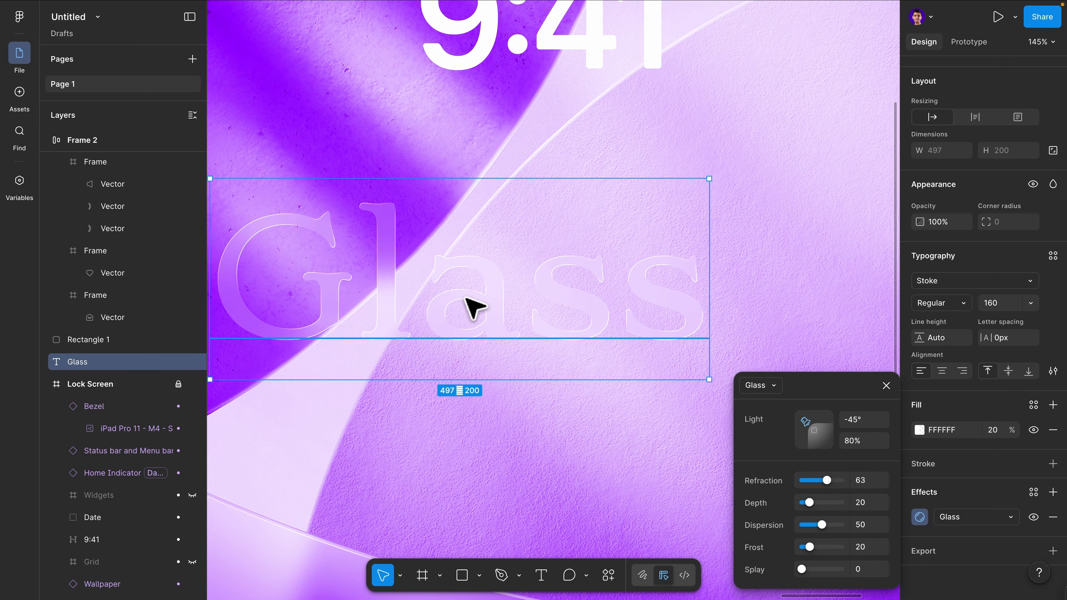
scroll(467, 299, up, 3)
scroll(467, 299, left, 4)
drag(502, 347, 296, 205)
scroll(296, 206, up, 3)
scroll(297, 206, left, 3)
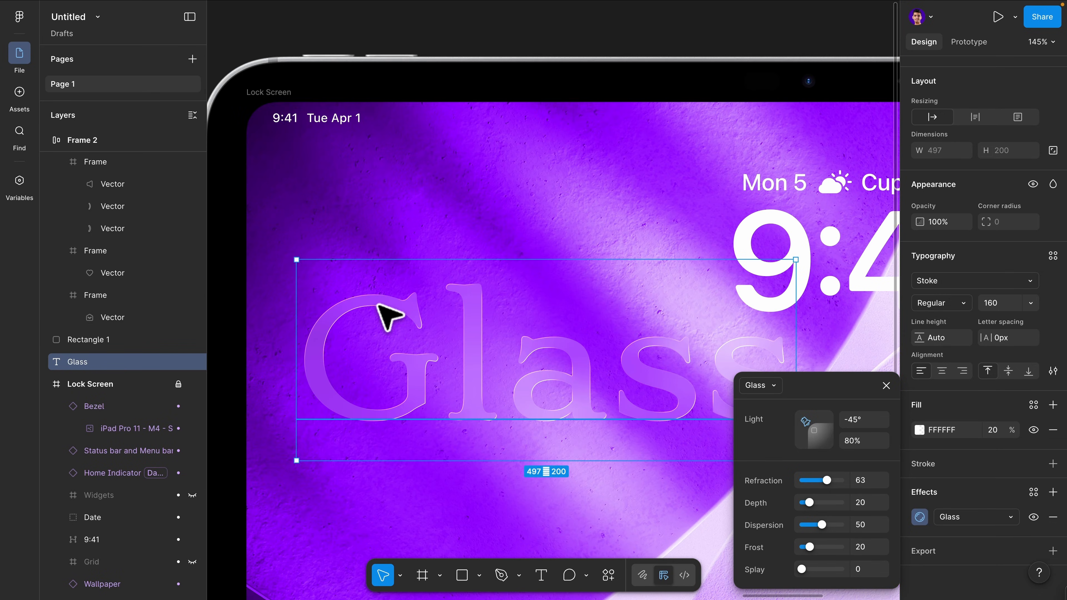
scroll(384, 313, down, 3)
scroll(385, 313, right, 4)
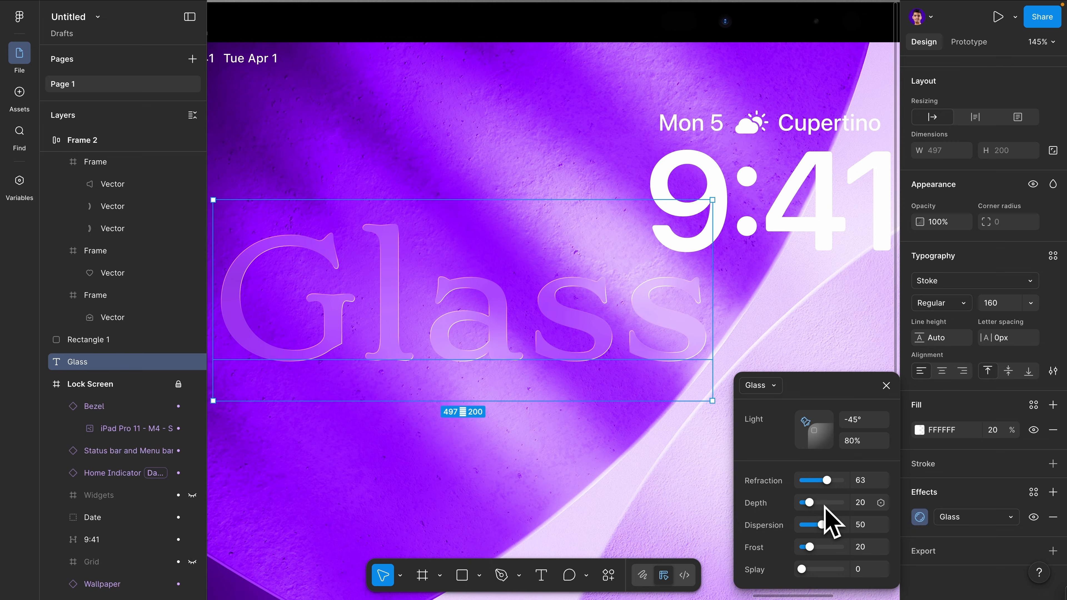
drag(803, 569, 829, 585)
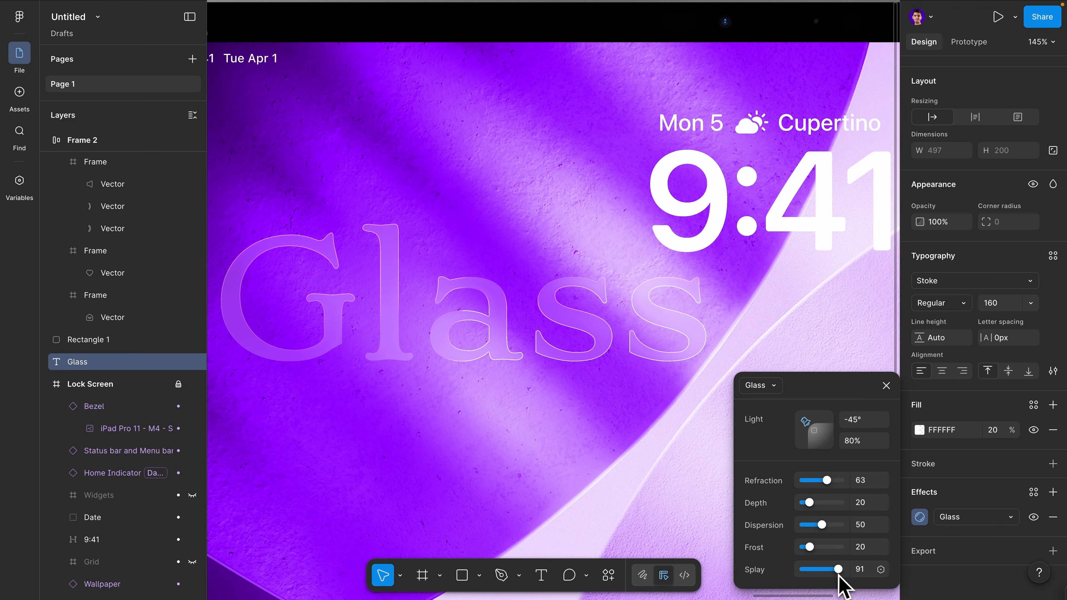
drag(826, 586, 818, 586)
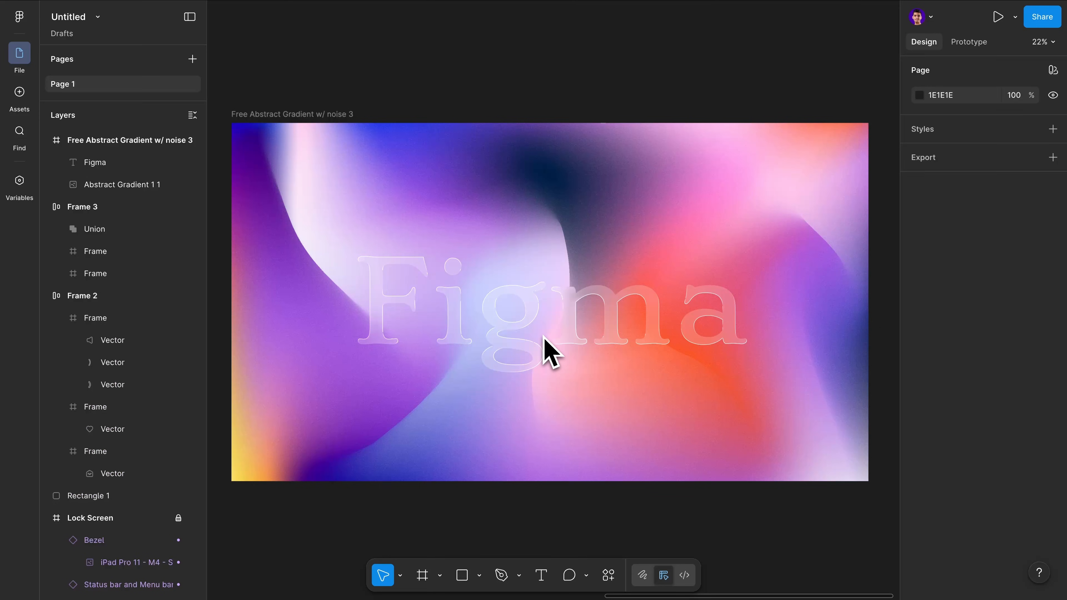
Select the Figma text on the gradient frame and lower its glass Splay to 34
click(550, 342)
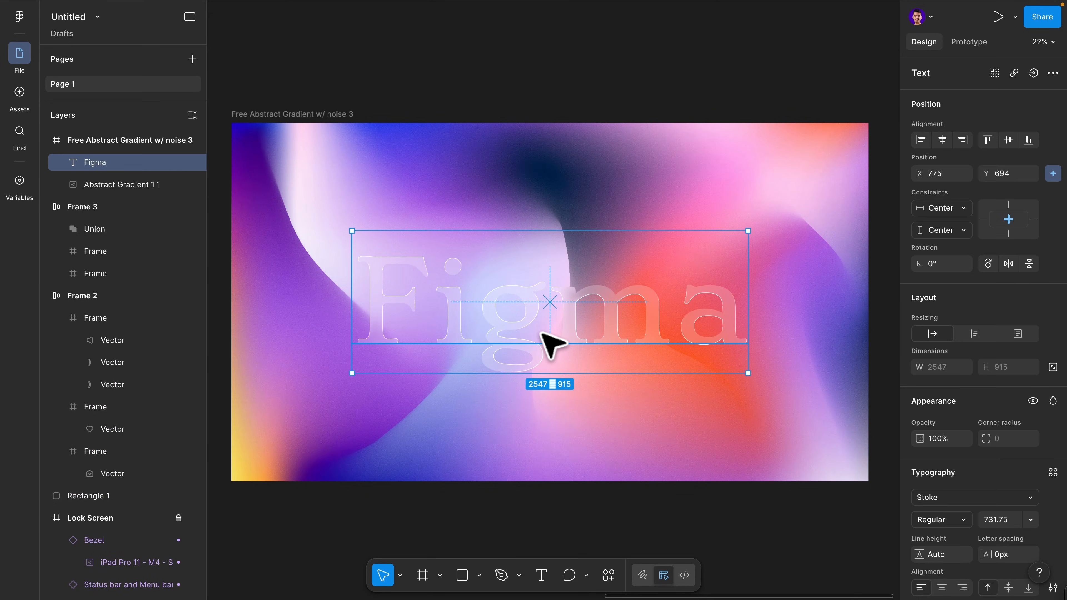
scroll(979, 471, down, 5)
click(919, 517)
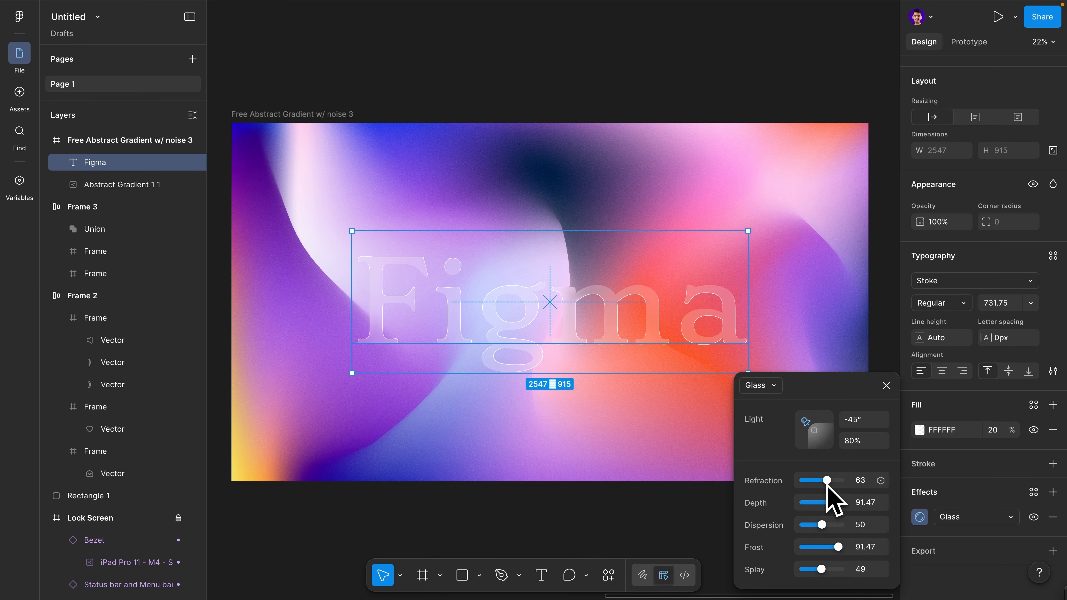
drag(823, 571, 810, 571)
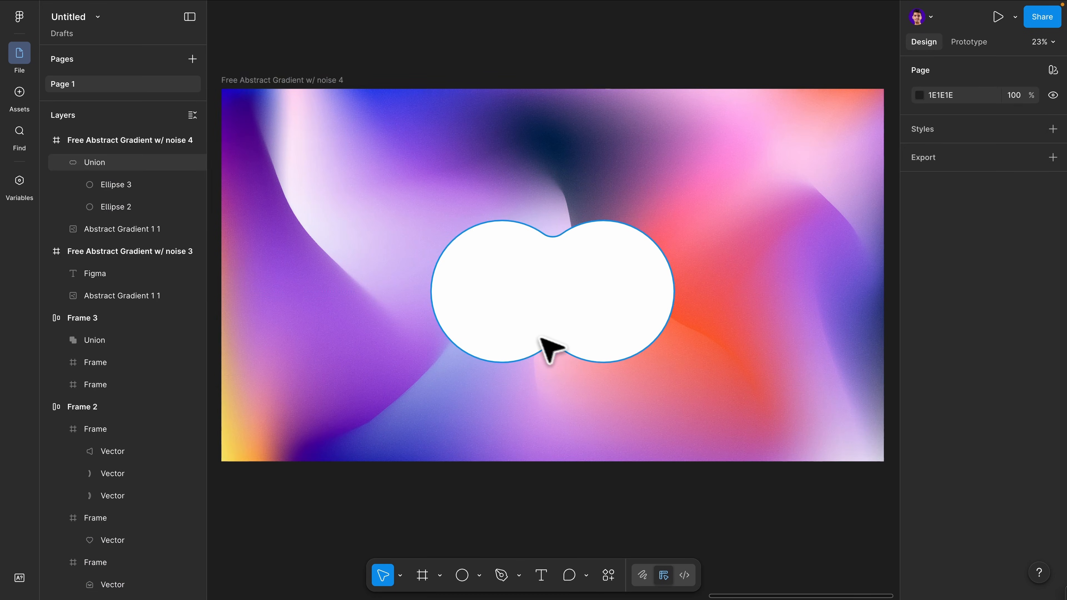
Select the ellipse union in the noise 4 frame and reposition and resize its ellipses
click(541, 337)
click(135, 206)
click(126, 163)
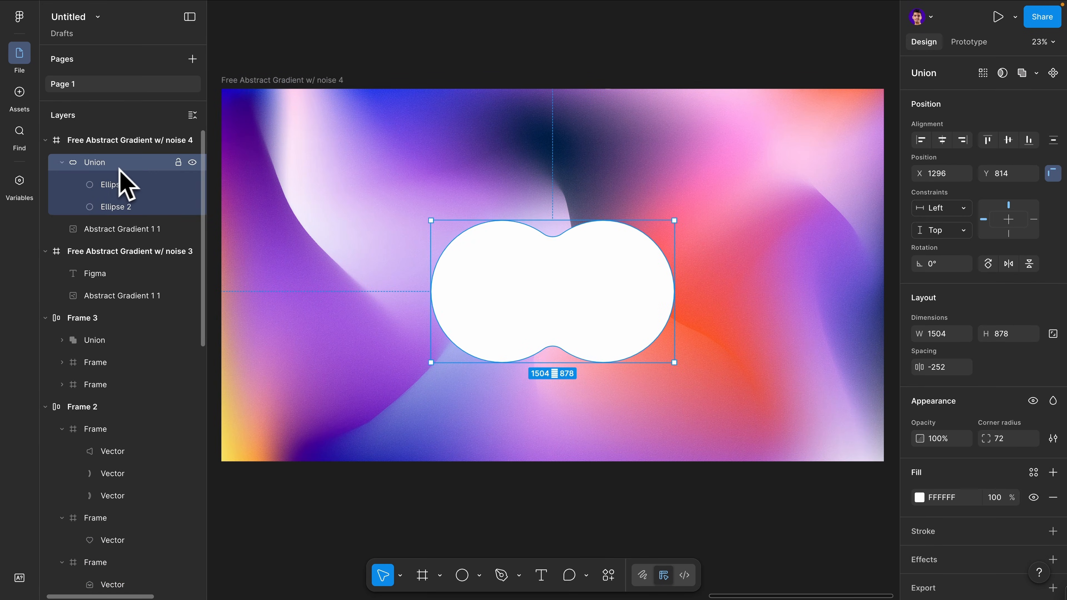
click(124, 185)
drag(610, 287, 635, 271)
alt+drag(636, 273, 529, 165)
double_click(638, 270)
click(731, 256)
drag(612, 247, 630, 272)
click(693, 221)
drag(505, 278, 365, 330)
double_click(492, 318)
Duplicate an ellipse and delete the extra ellipses, leaving a two-ellipse union about 1673 × 896
key(super+d)
shift+drag(539, 198, 531, 197)
click(597, 185)
click(489, 208)
double_click(489, 209)
key(BackSpace)
drag(495, 314, 578, 291)
double_click(671, 263)
key(BackSpace)
click(512, 281)
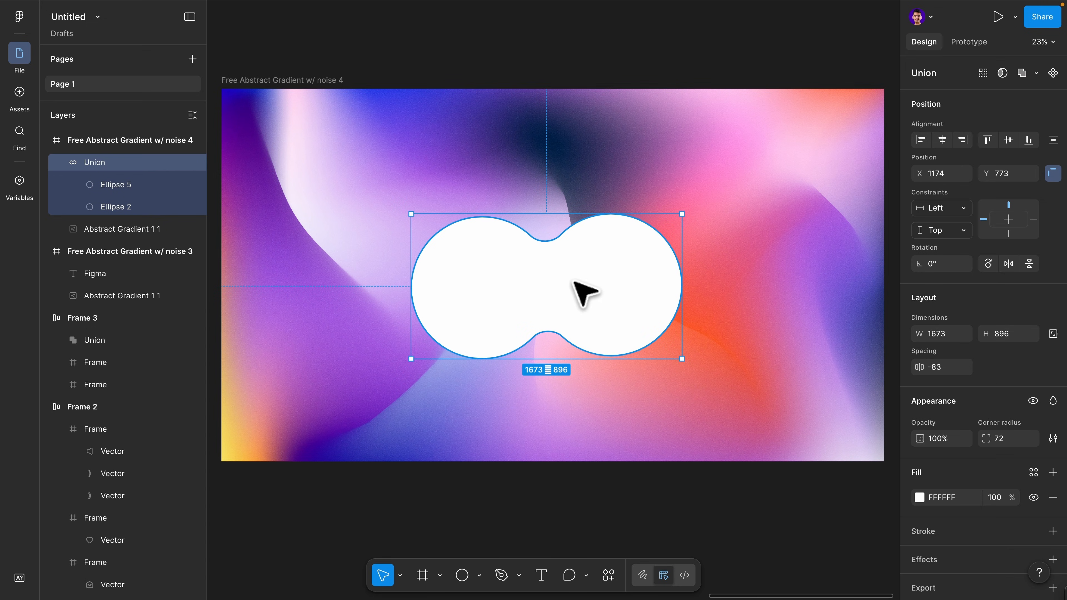
Apply a Glass effect to the ellipse union shape
scroll(936, 487, down, 2)
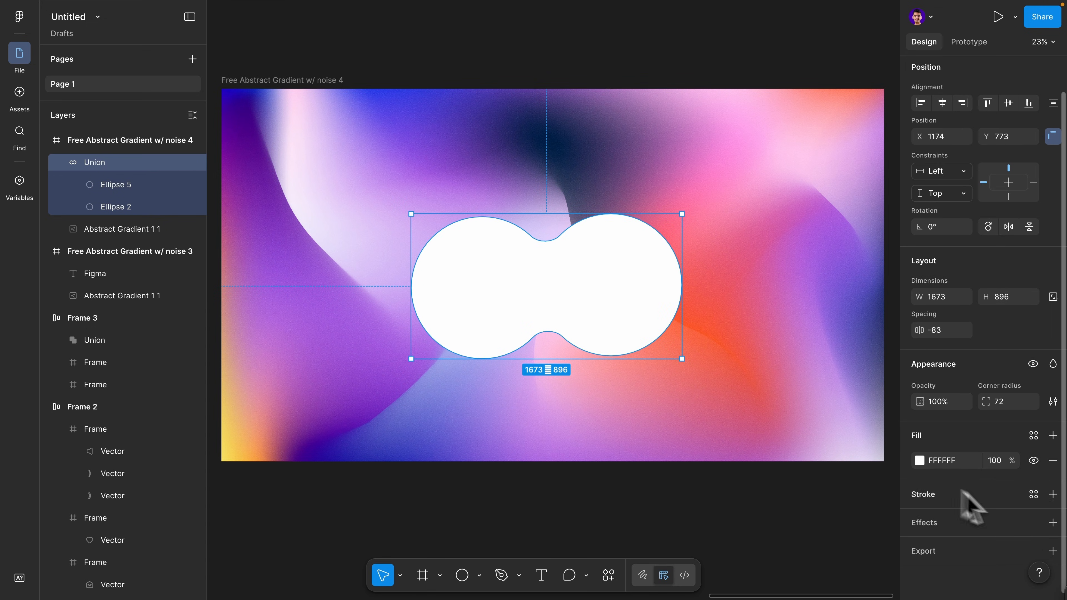
click(1053, 522)
click(777, 447)
click(779, 528)
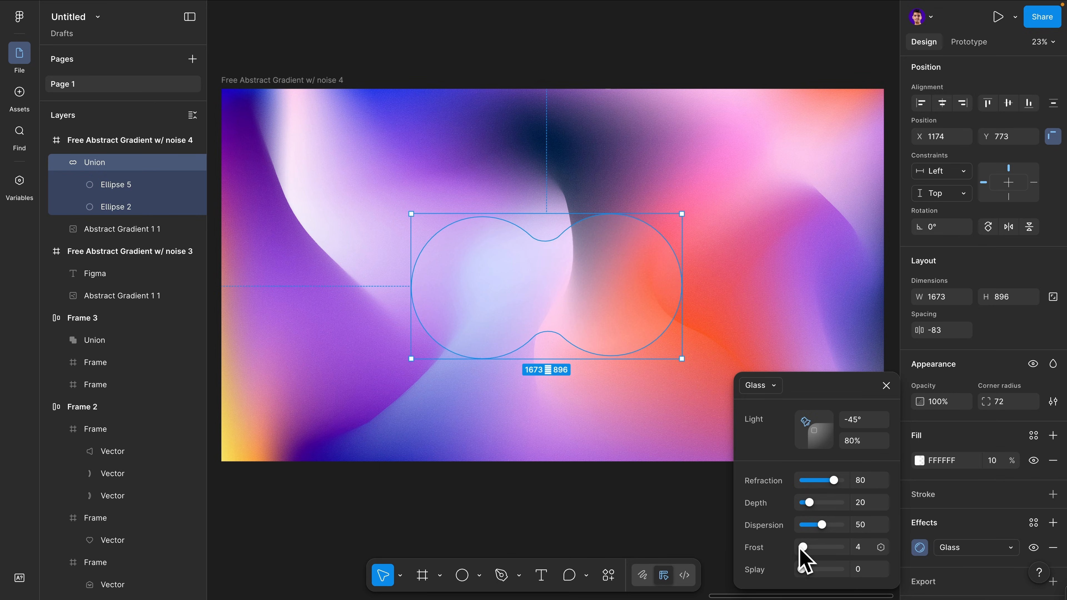
Tune the union's glass effect to light 10°, refraction 100, depth 89, frost 64 and splay 87
drag(801, 547, 829, 547)
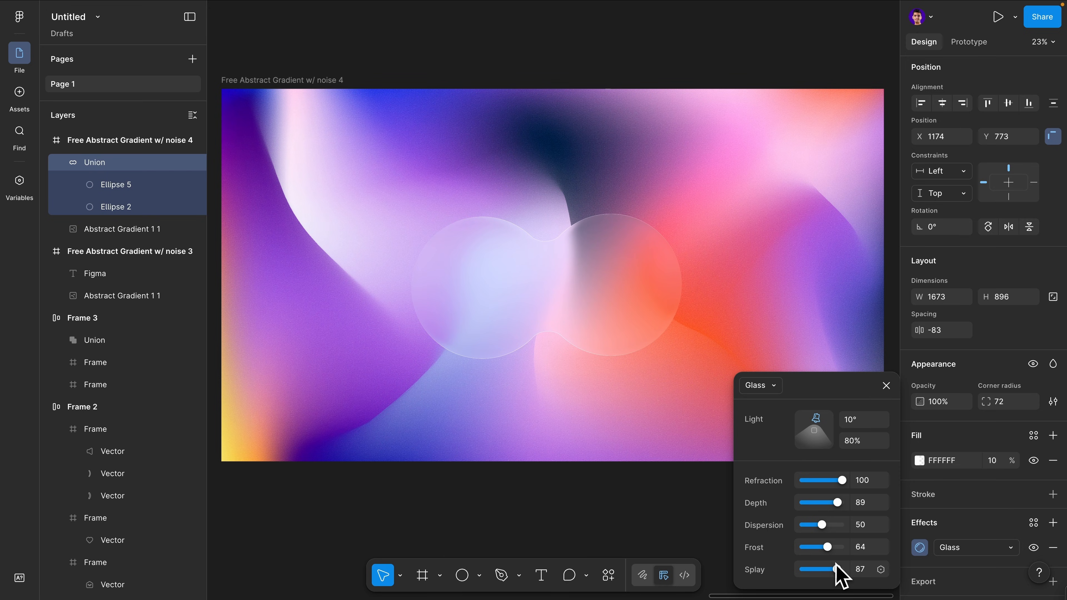
drag(828, 546, 829, 549)
Place the 645 × 645 glass ellipse over the F and bind its Frost and Splay to the Frost and Splay variables
drag(590, 326, 461, 329)
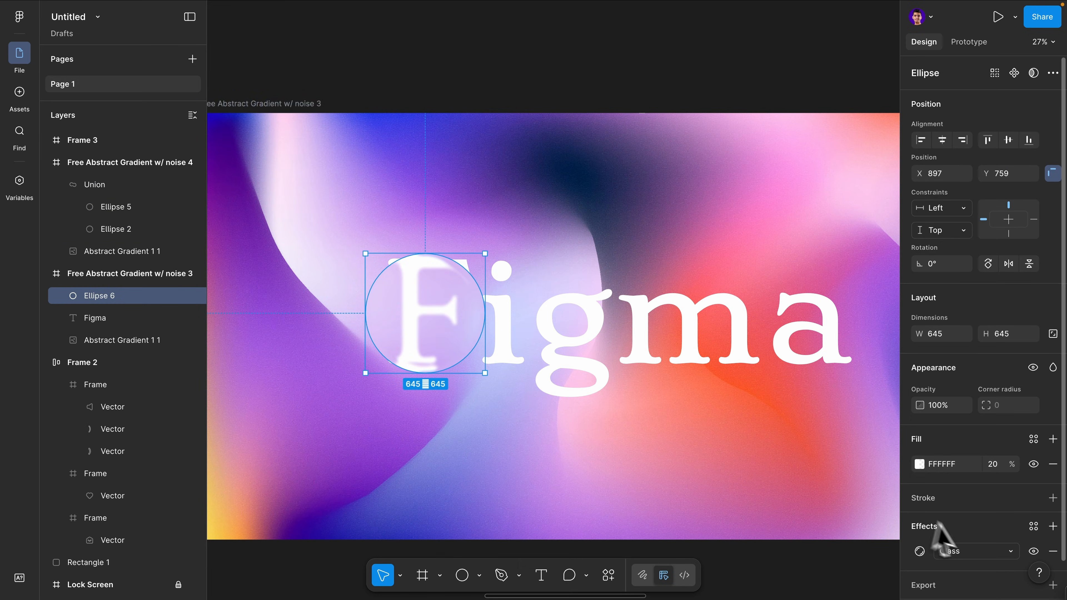
click(920, 552)
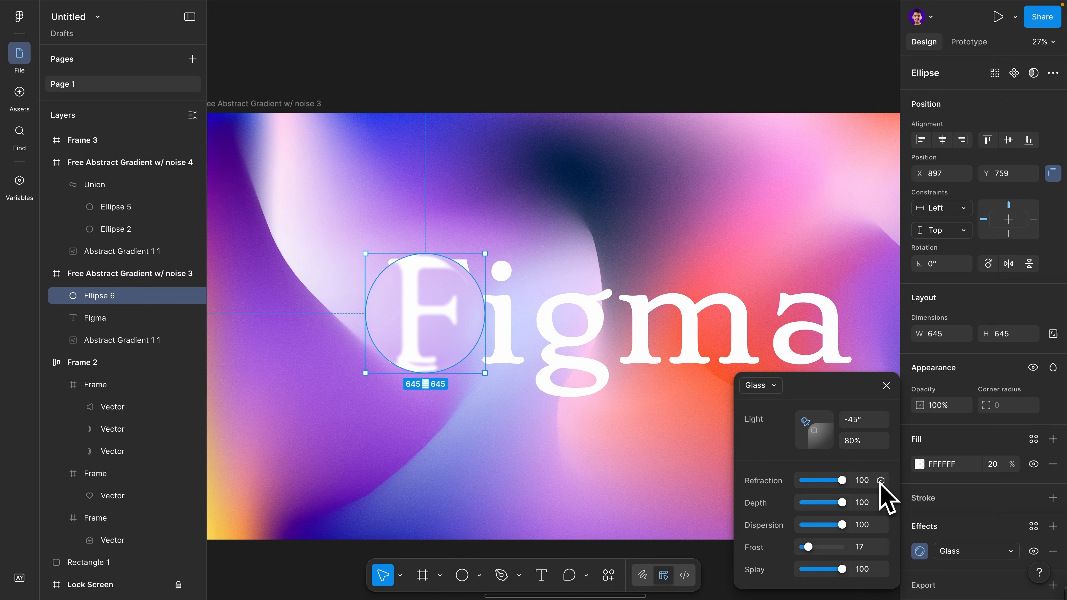
click(881, 547)
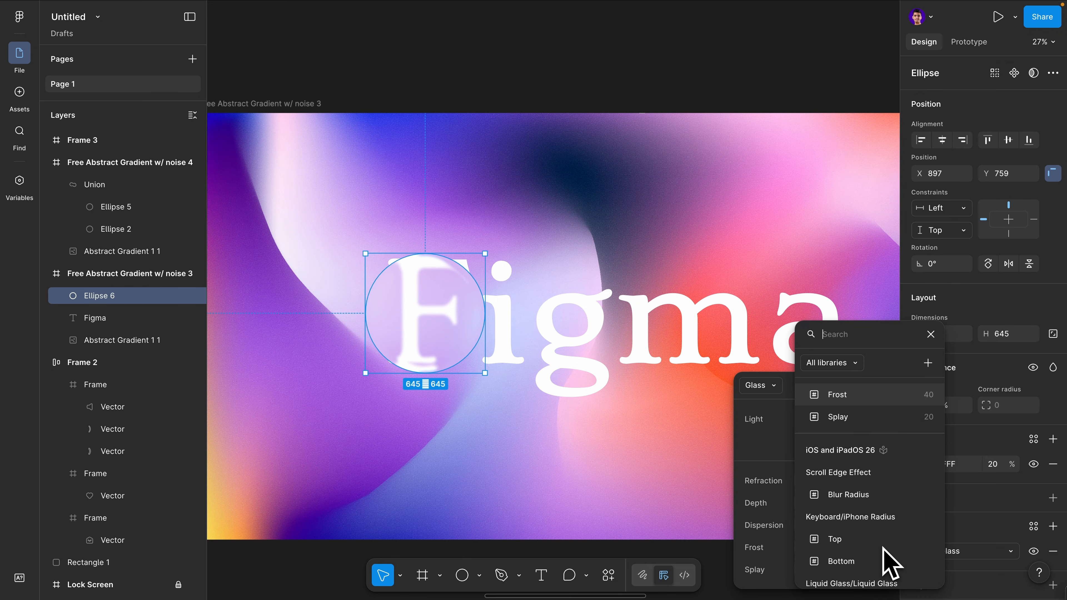
click(871, 401)
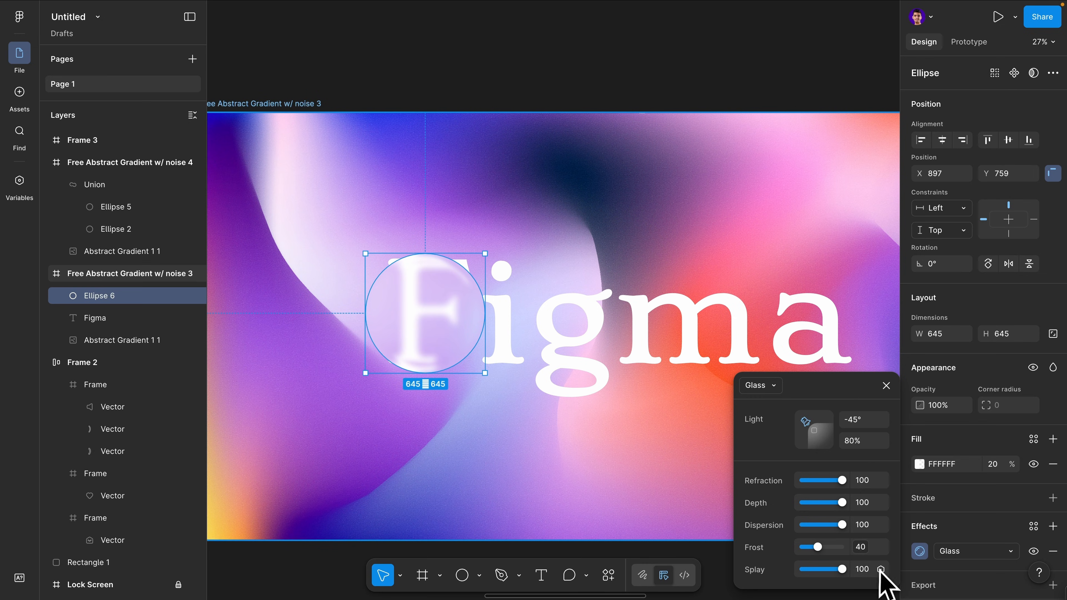
click(880, 569)
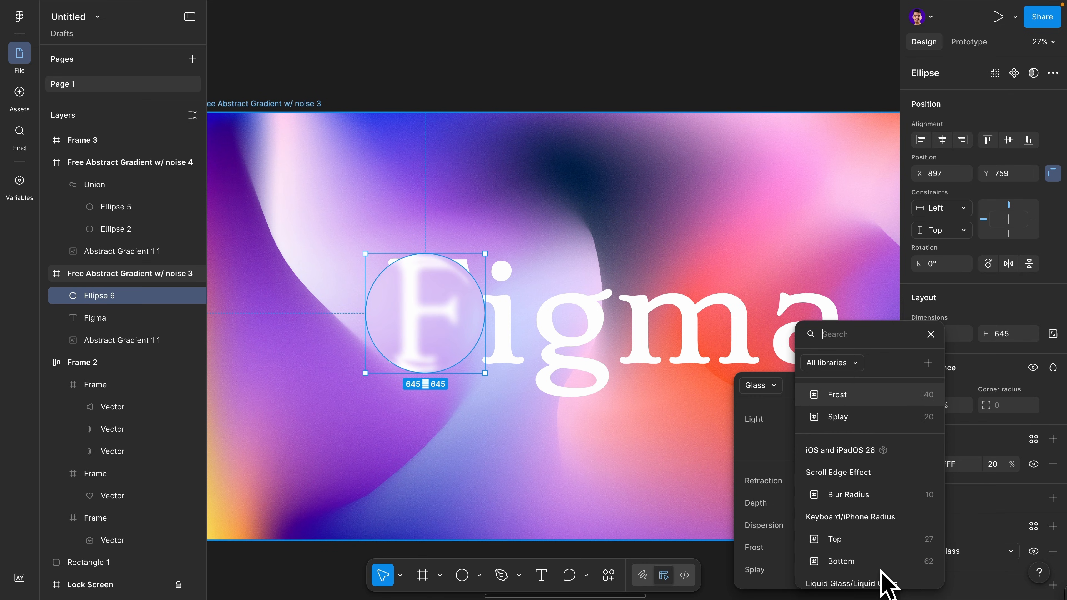
click(849, 423)
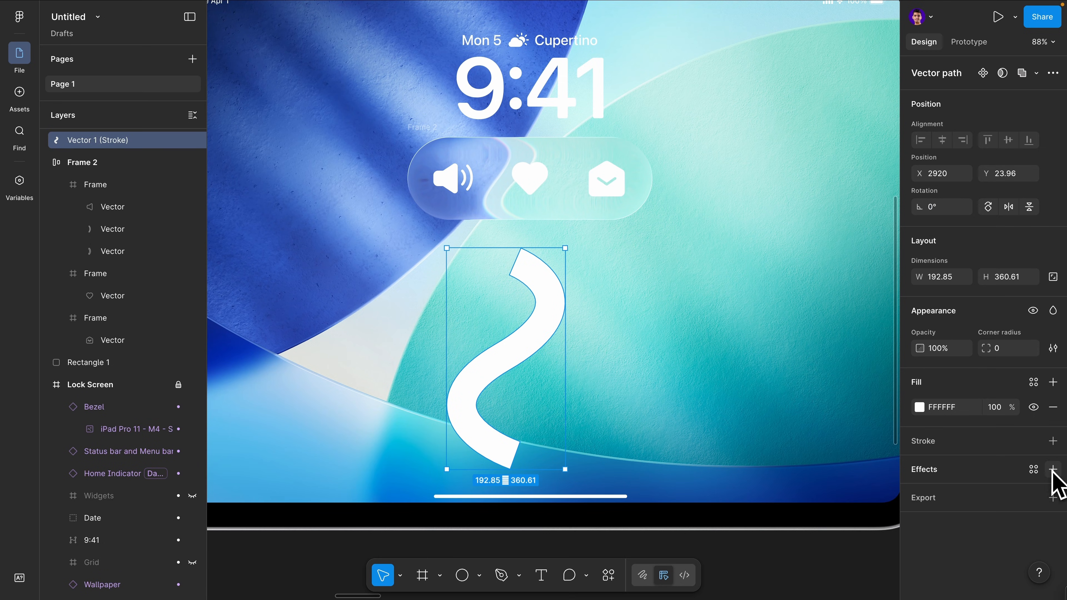
Add a Glass effect to the white vector stroke on the lock screen and raise its Depth to 66
click(1052, 469)
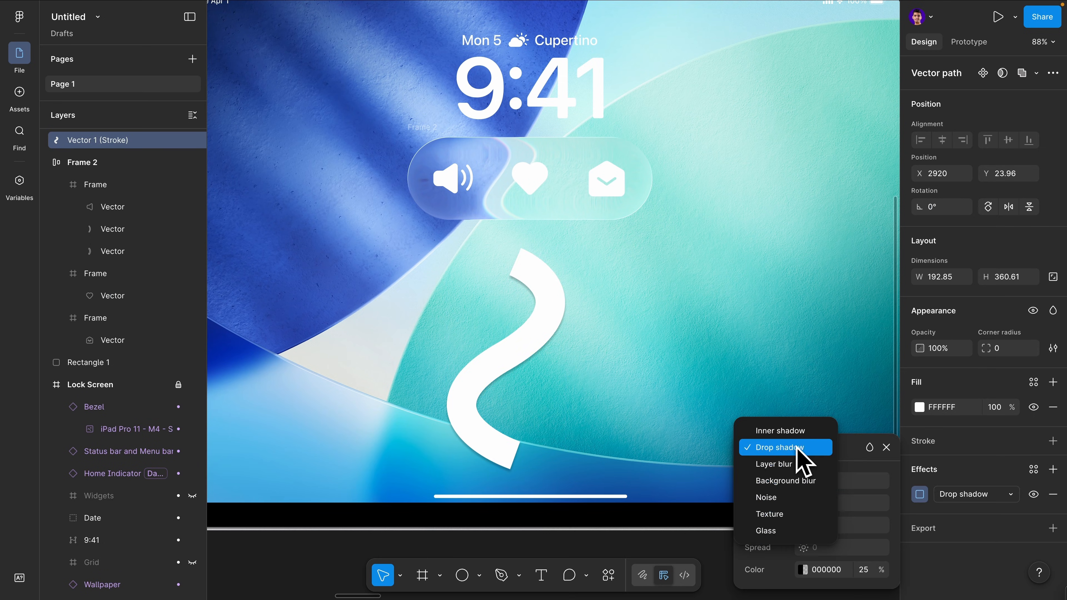
click(769, 529)
drag(811, 503, 828, 503)
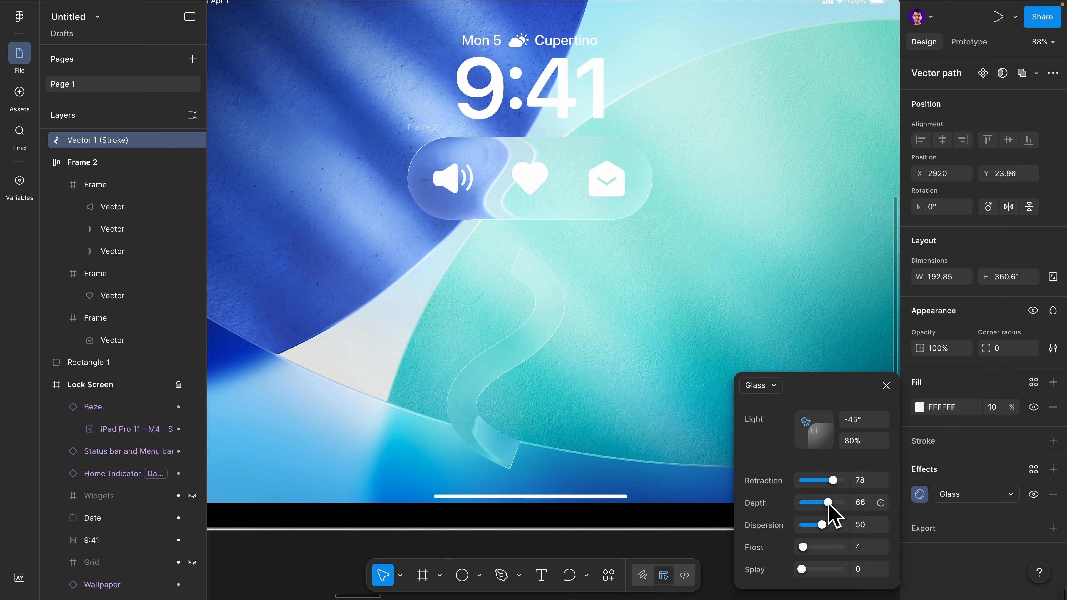
Move the glass shapes across their backgrounds to preview how the glass effect refracts the imagery
drag(504, 359, 438, 352)
drag(505, 250, 507, 405)
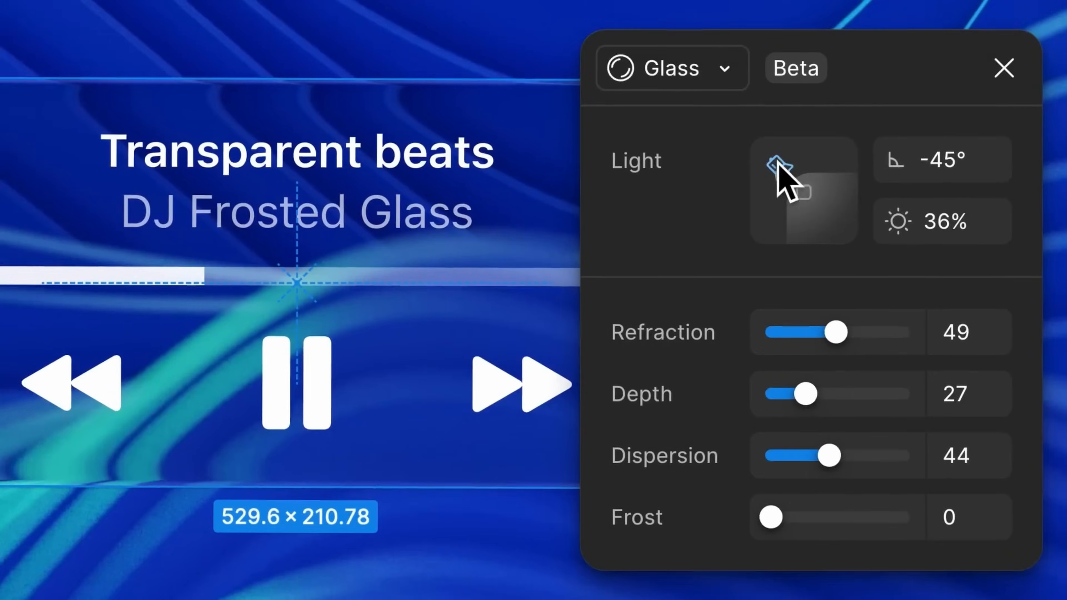
drag(777, 163, 785, 173)
drag(836, 332, 904, 332)
drag(805, 394, 857, 407)
drag(795, 505, 834, 505)
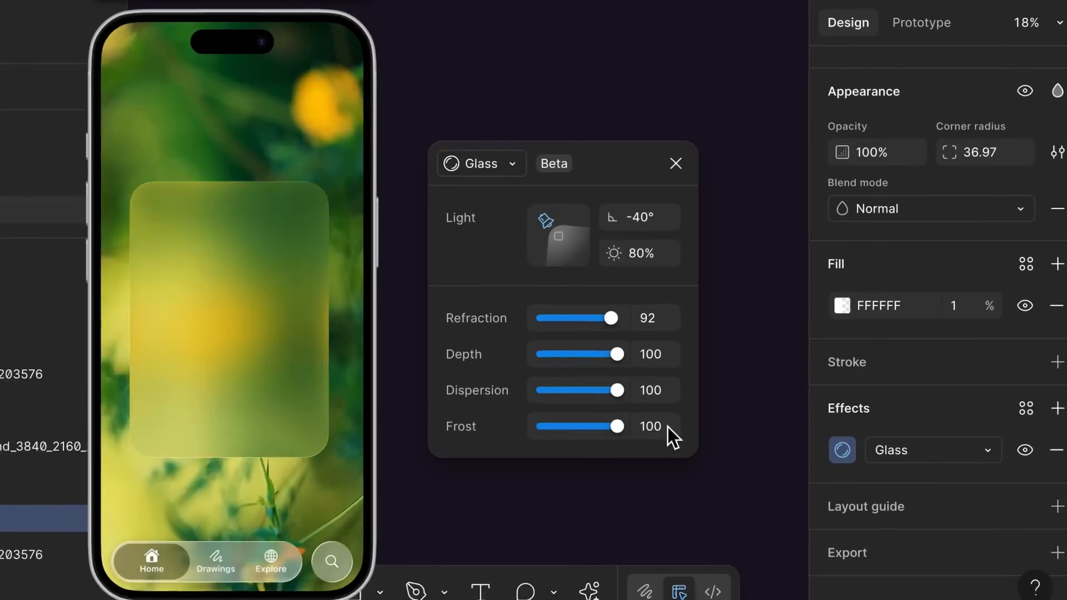
drag(617, 427, 537, 427)
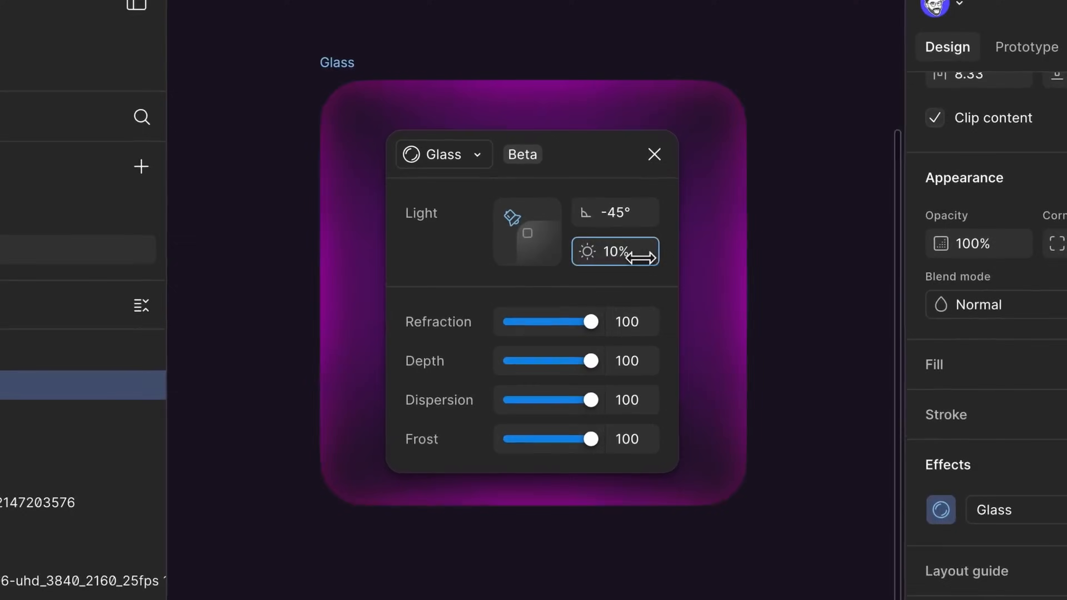
drag(631, 253, 993, 267)
drag(510, 221, 478, 292)
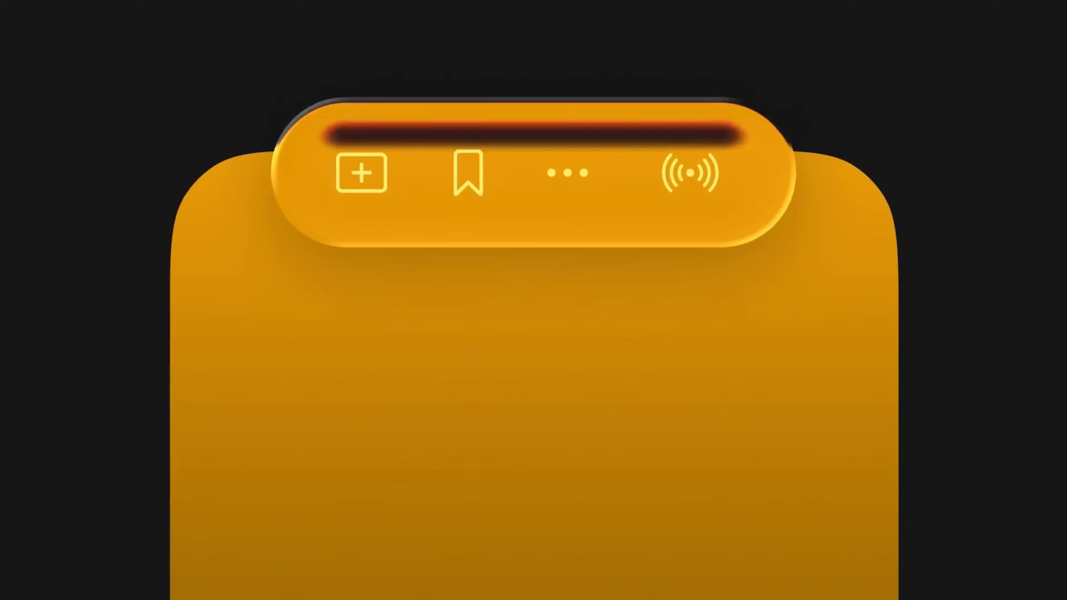